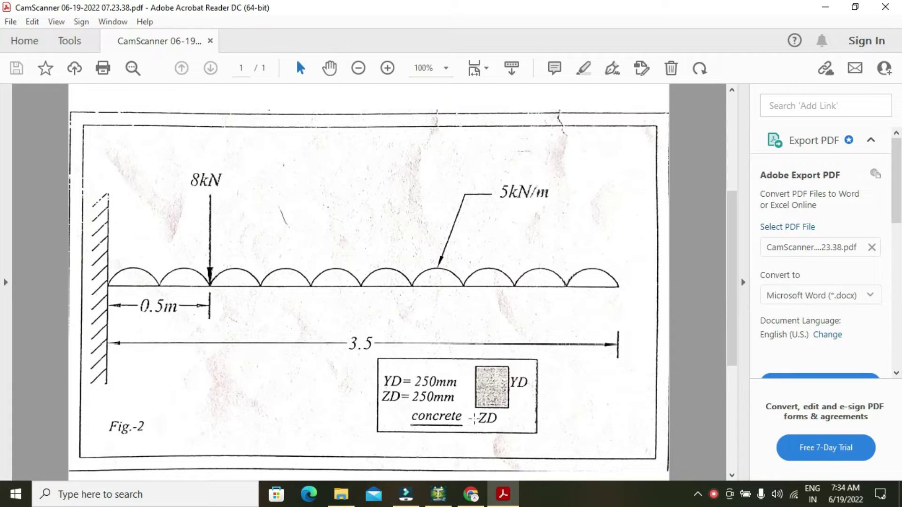
Switch from the cantilever beam PDF in Acrobat to the STAAD.Pro V8i start page.
left_click(438, 495)
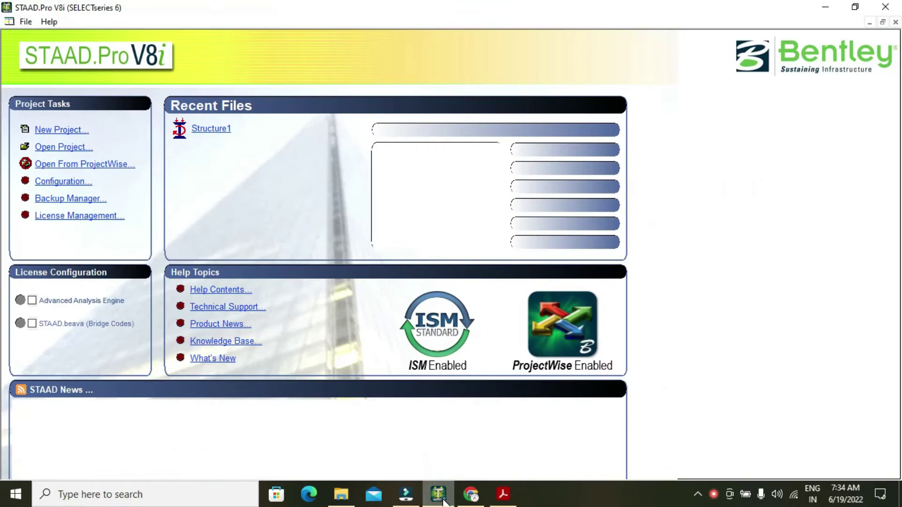
Create a new Space project named Structure2 in metres and kilonewtons, starting with Add Beam.
left_click(42, 131)
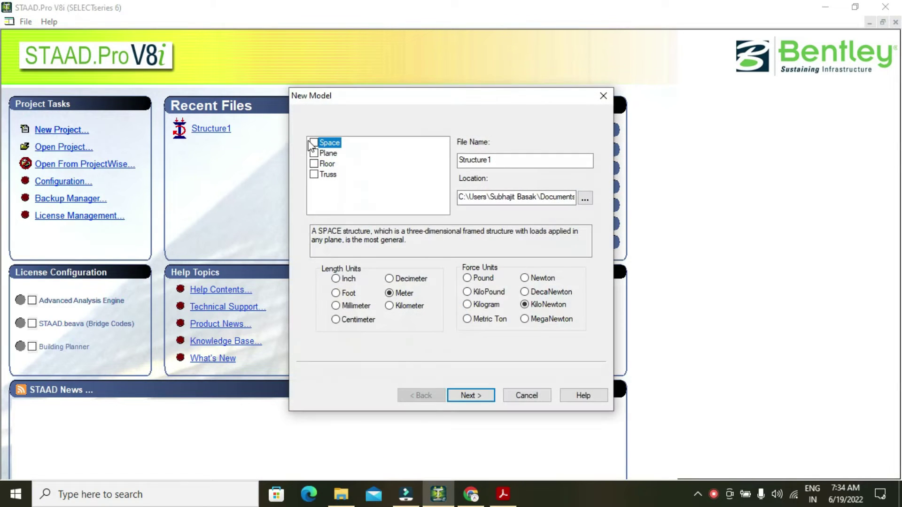
left_click(314, 143)
left_click(514, 158)
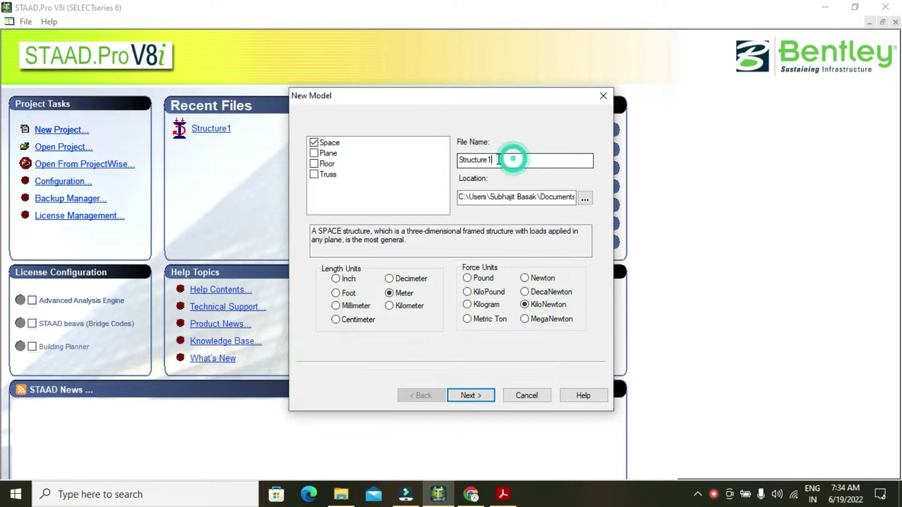
key("BackSpace")
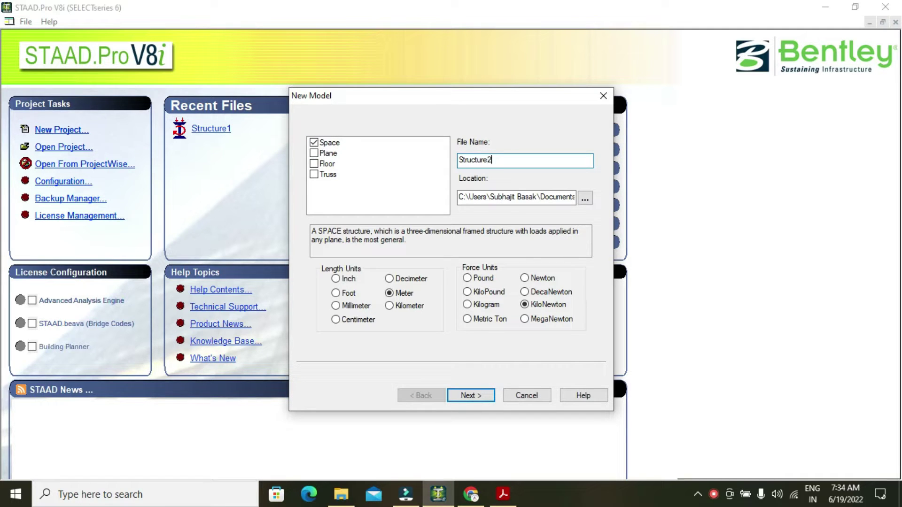
left_click(471, 396)
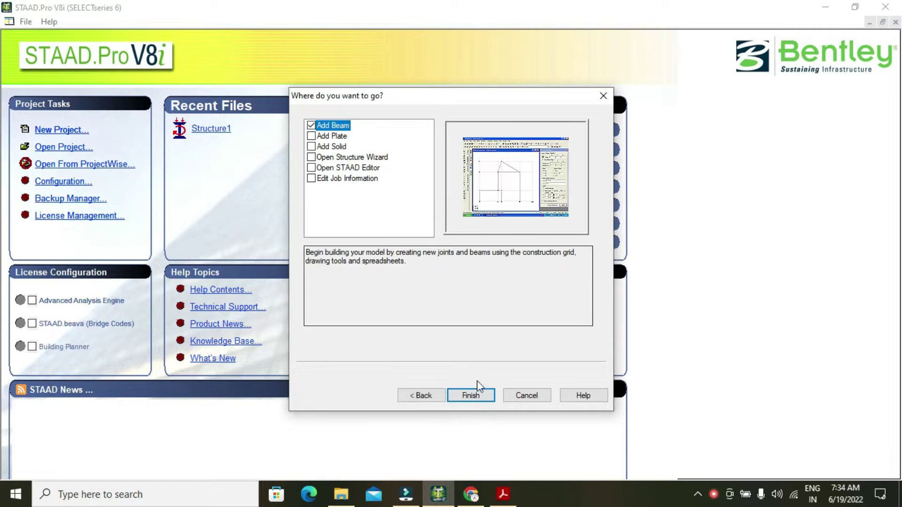
left_click(470, 396)
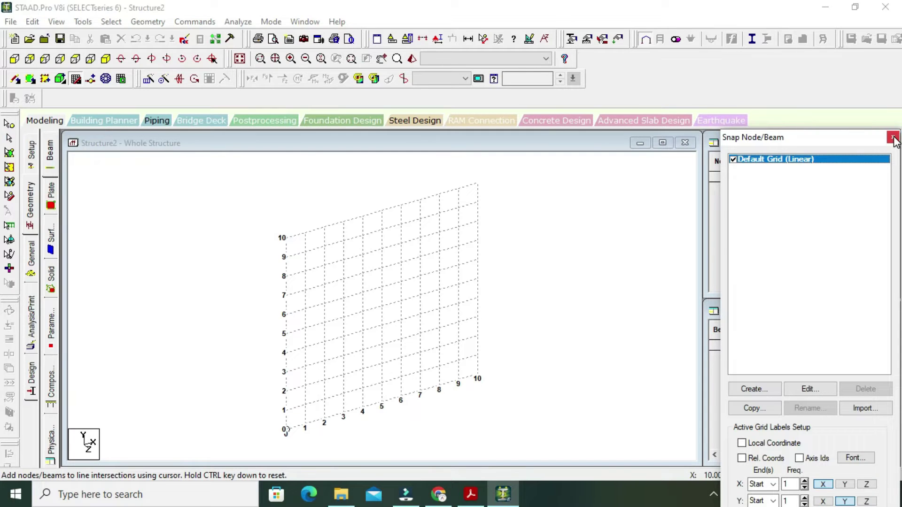
Enter node 1 at the origin (X = 0) in the Nodes table.
left_click(893, 139)
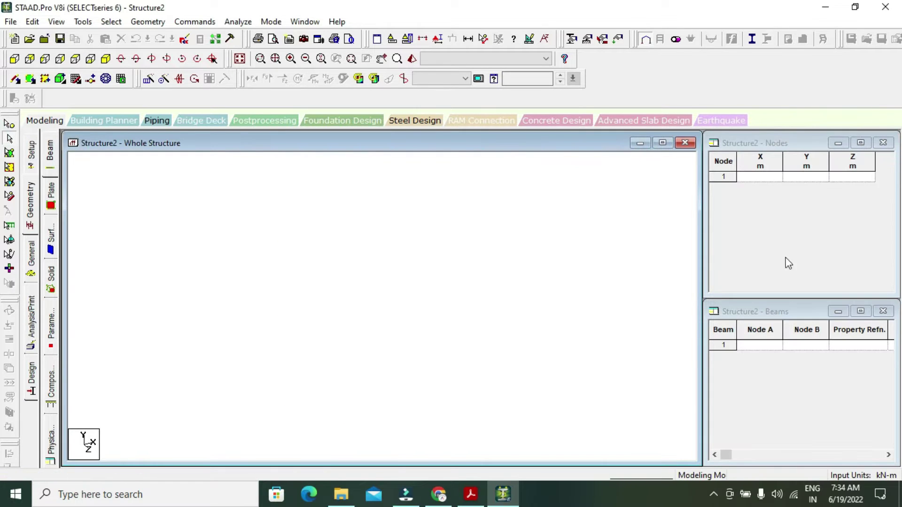
left_click(467, 496)
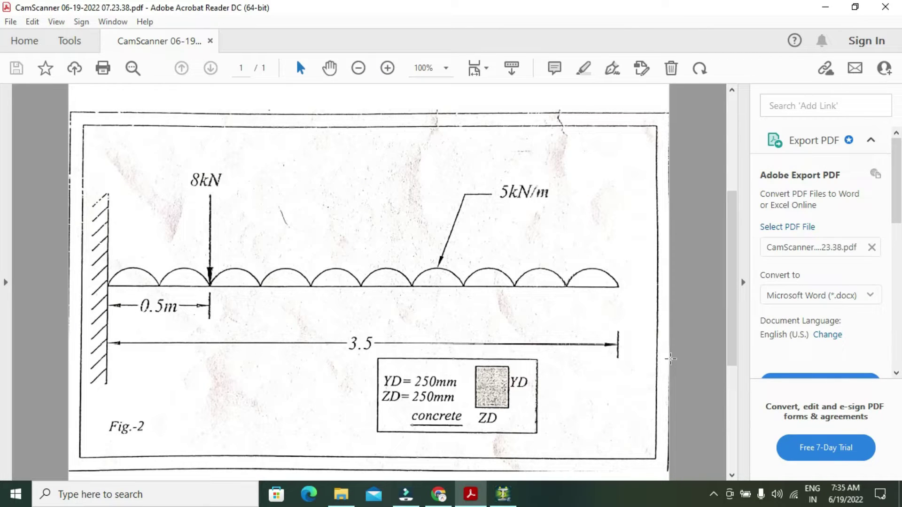
left_click(504, 495)
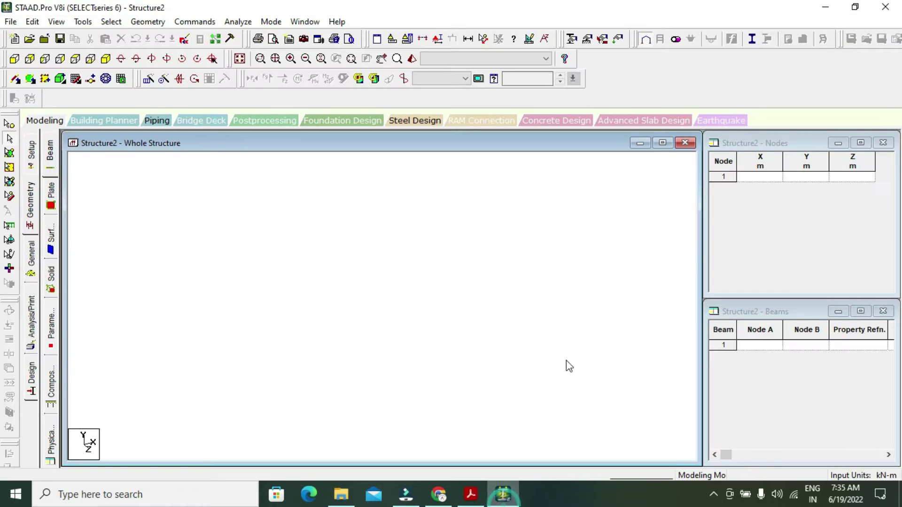
left_click(755, 175)
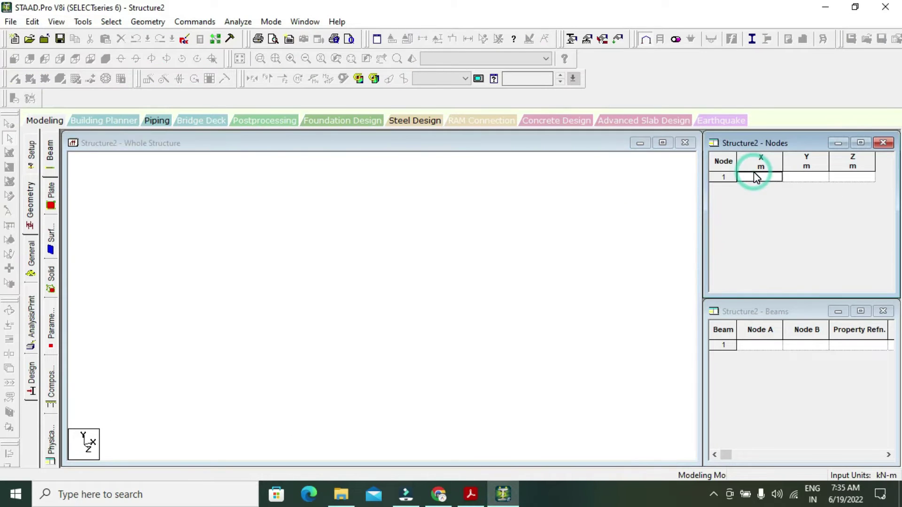
type("0")
key("Tab")
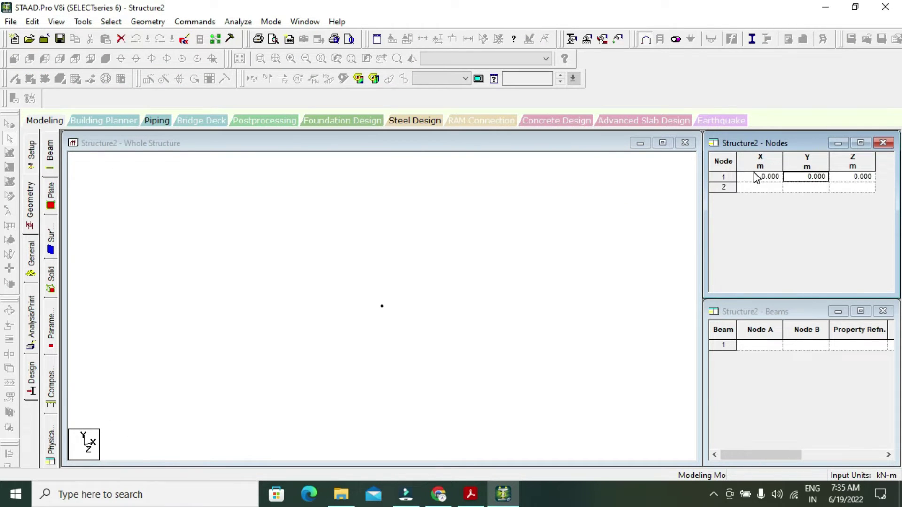
Enter node 2 at X = 3.5 m after checking the span on the drawing.
left_click(262, 231)
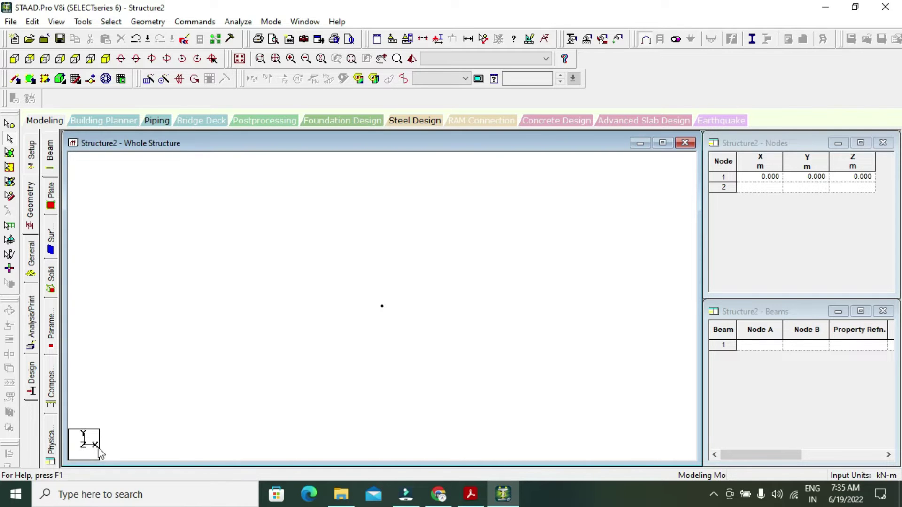
left_click(470, 494)
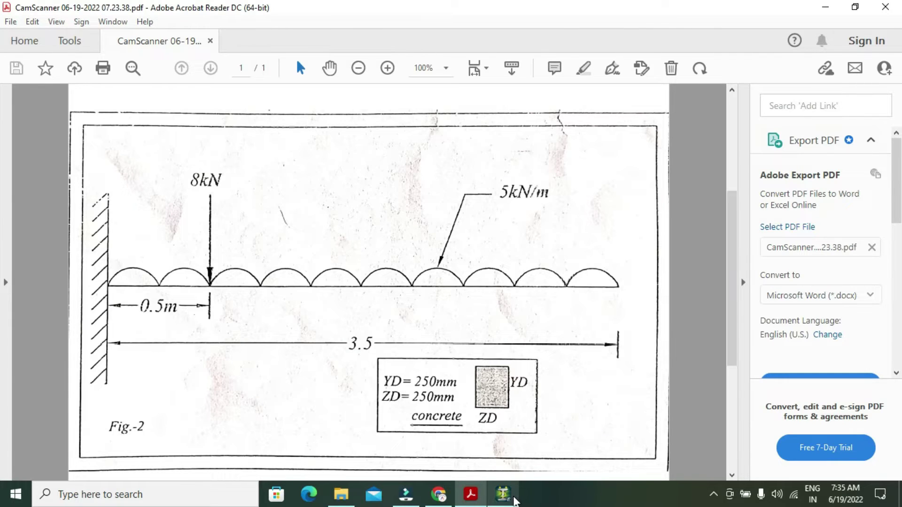
left_click(516, 498)
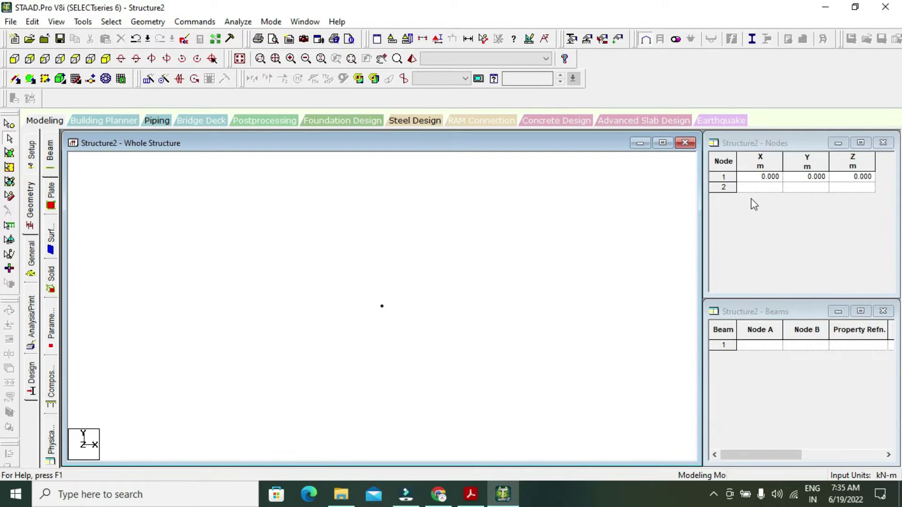
left_click(754, 186)
type("3.5")
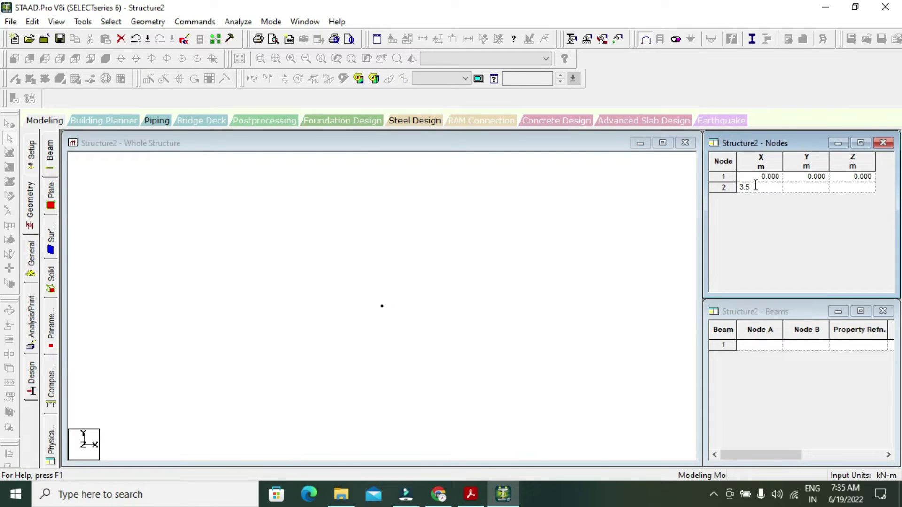
key("Tab")
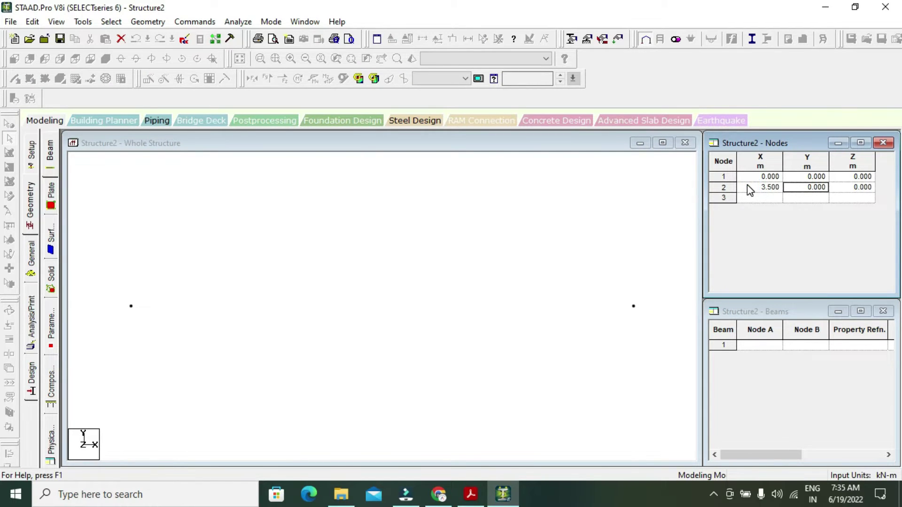
left_click(262, 209)
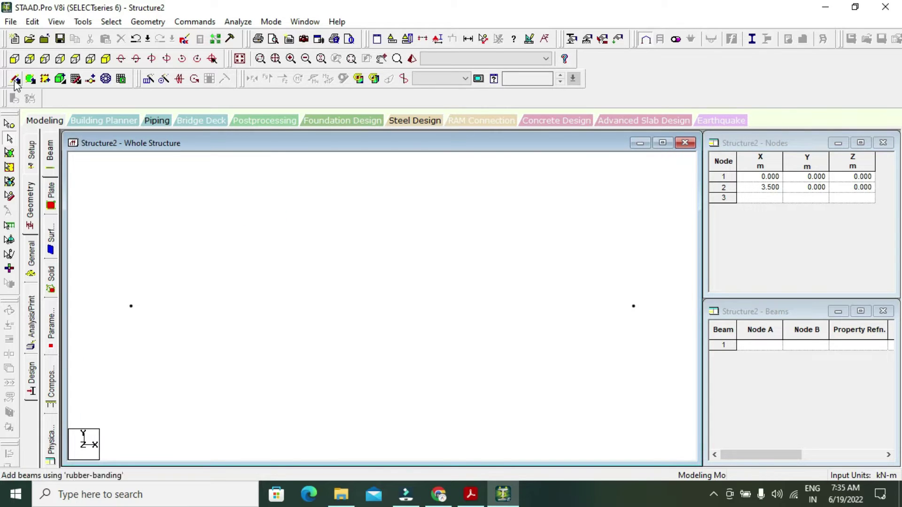
Draw beam 1 from node 1 to node 2 with the Add Beam tool.
left_click(29, 81)
left_click_drag(131, 305, 634, 306)
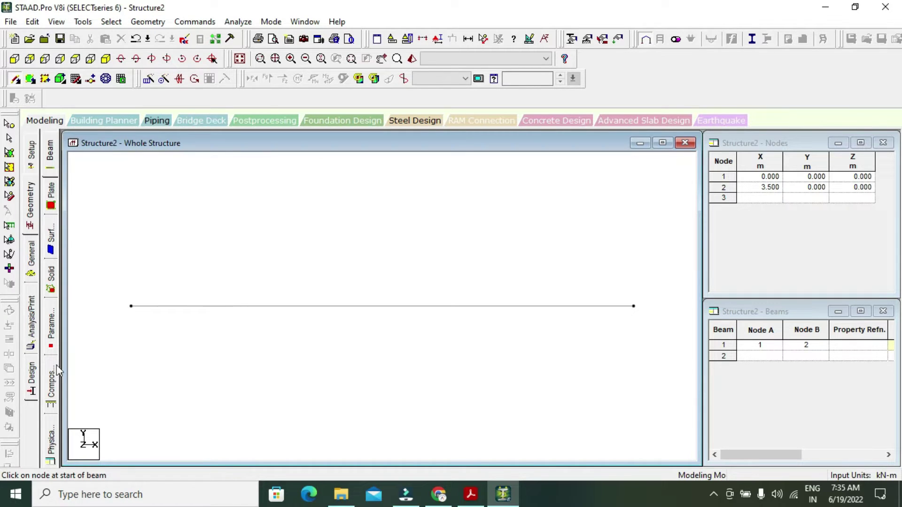
Define rectangular property 1 with YD = 0.25 m and ZD = 0.25 m in CONCRETE.
left_click(32, 249)
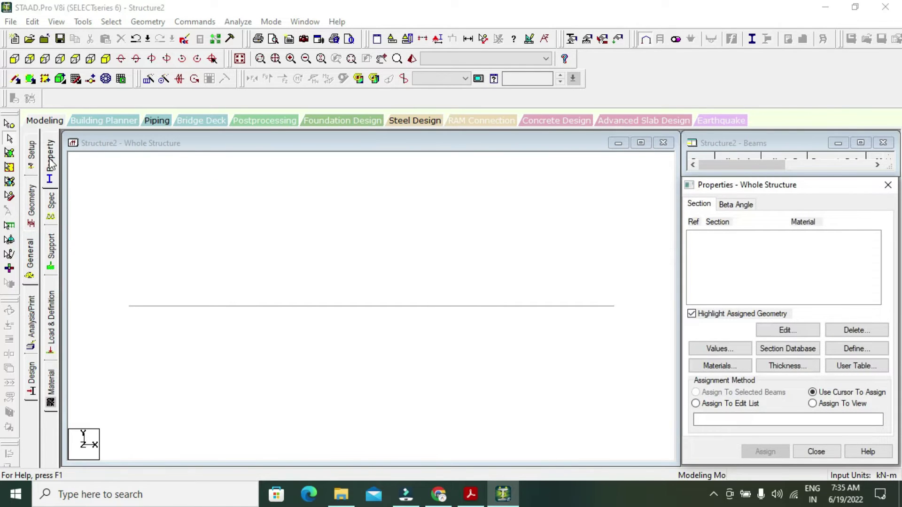
left_click(49, 158)
left_click(855, 349)
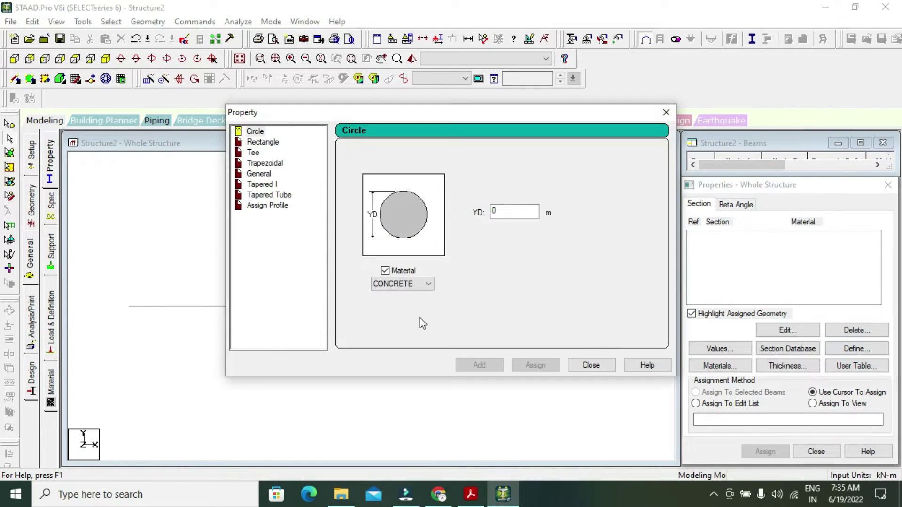
left_click(278, 144)
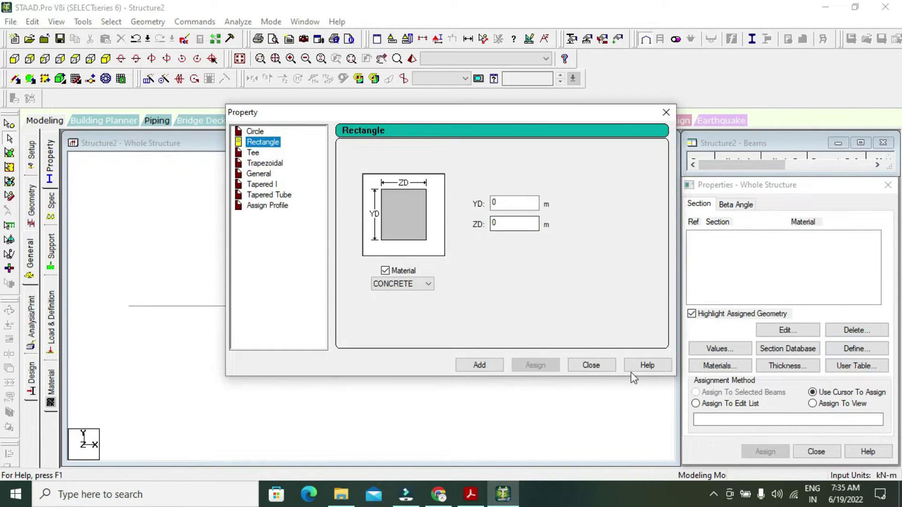
left_click(470, 496)
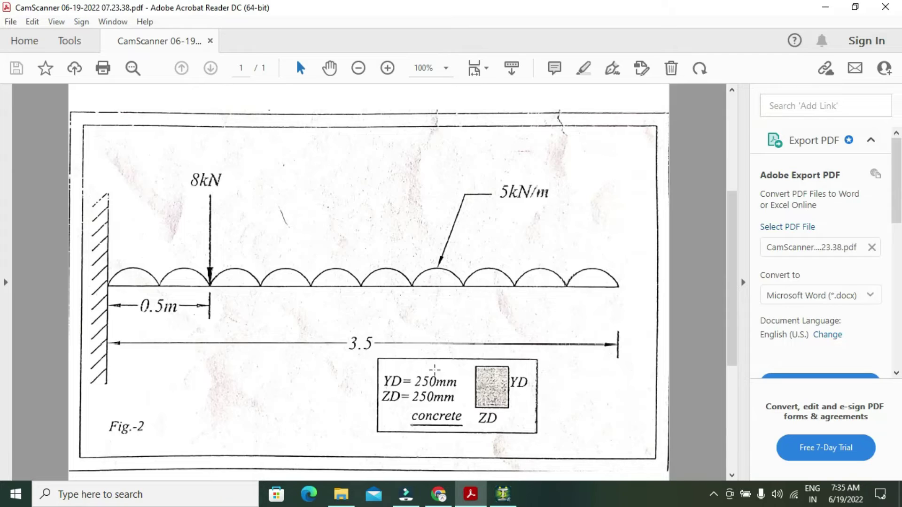
left_click(502, 494)
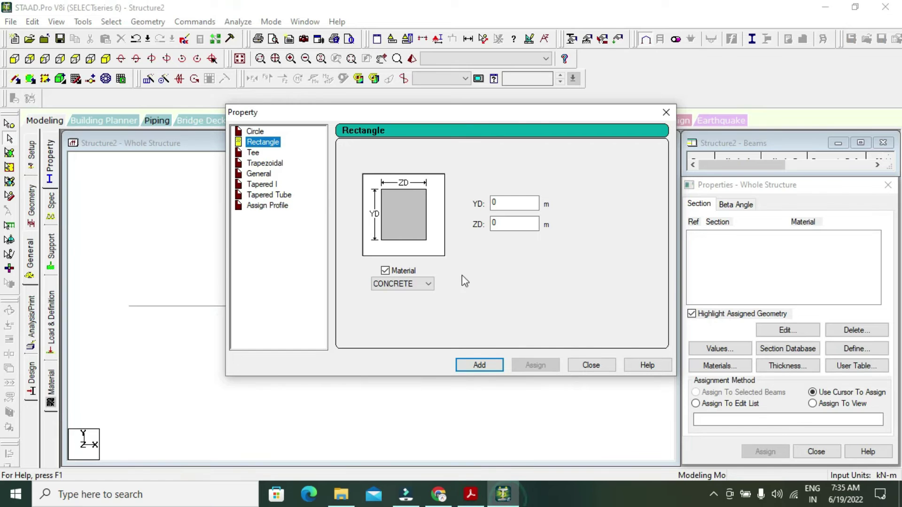
left_click(503, 201)
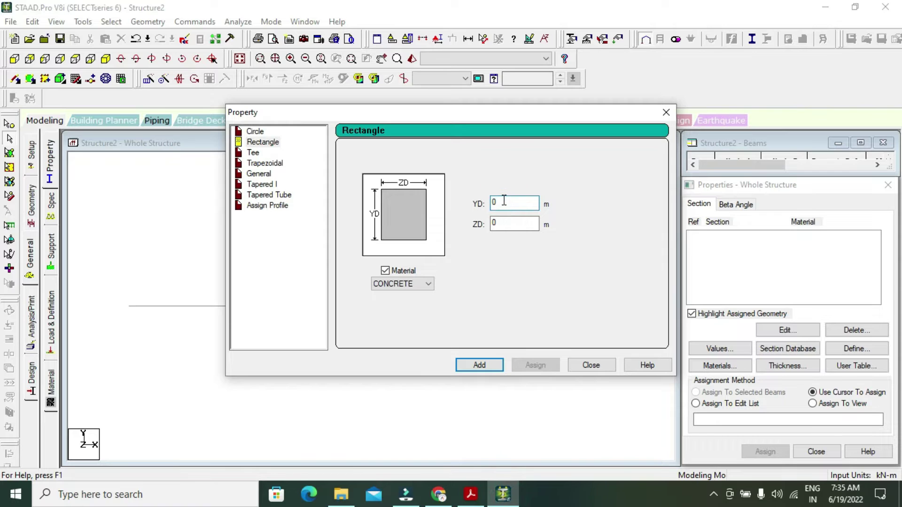
key("BackSpace")
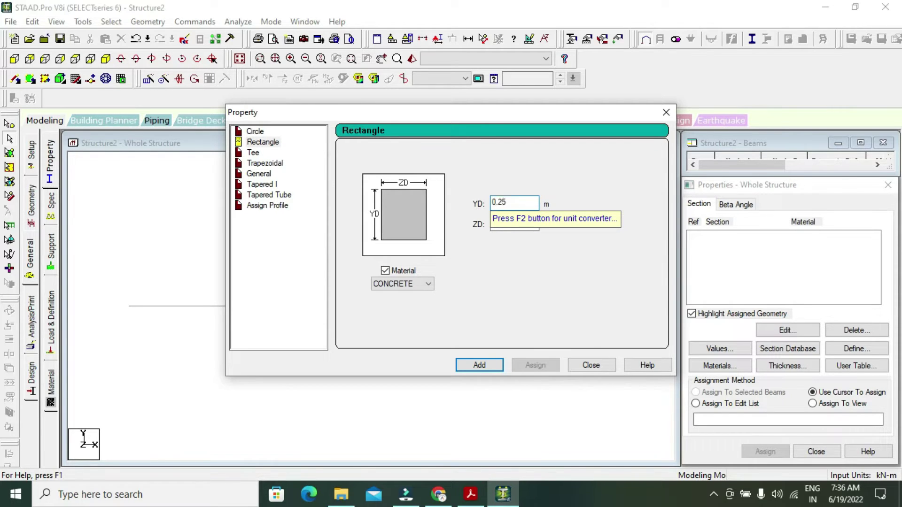
left_click(503, 224)
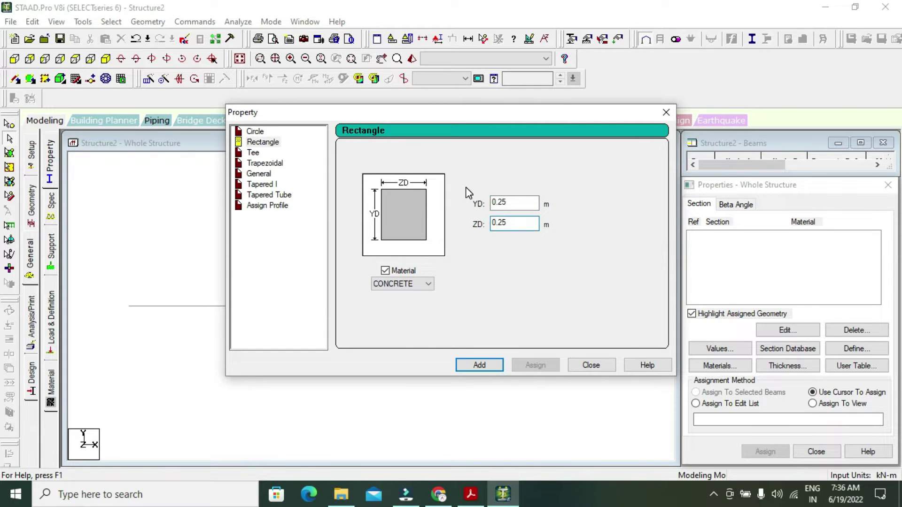
left_click(480, 366)
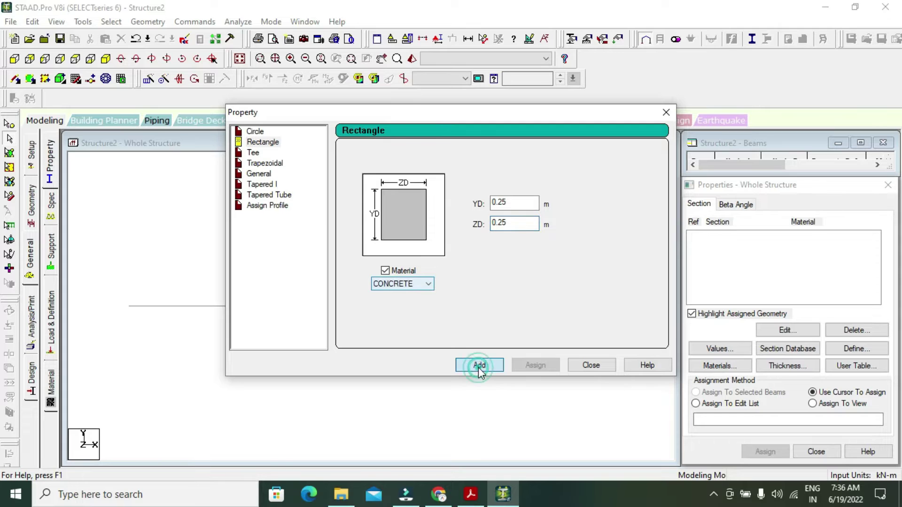
left_click(592, 369)
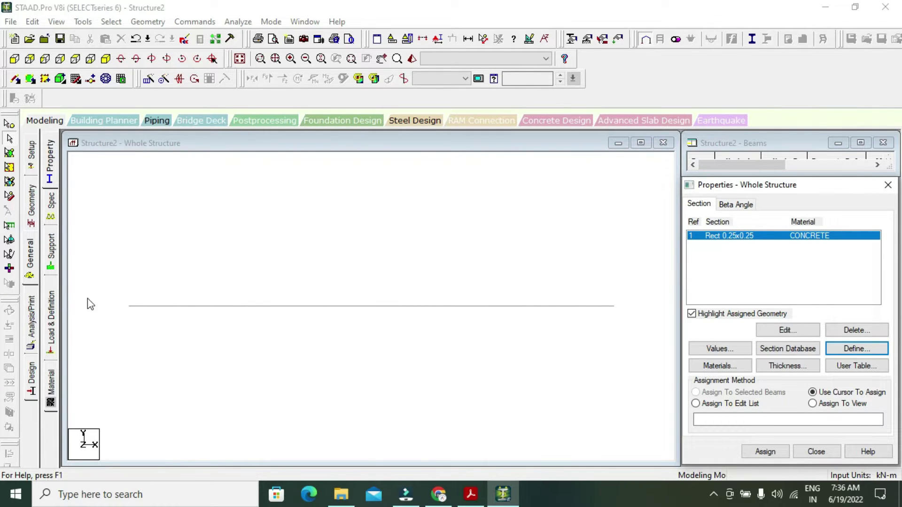
Select beam 1 and assign it the Rect 0.25x0.25 concrete section, shown as R1.
left_click_drag(122, 304, 630, 341)
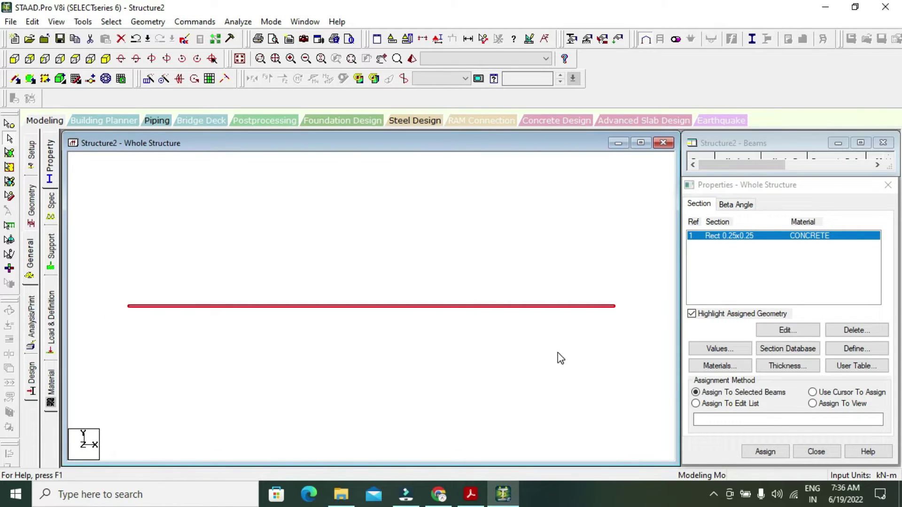
left_click(764, 452)
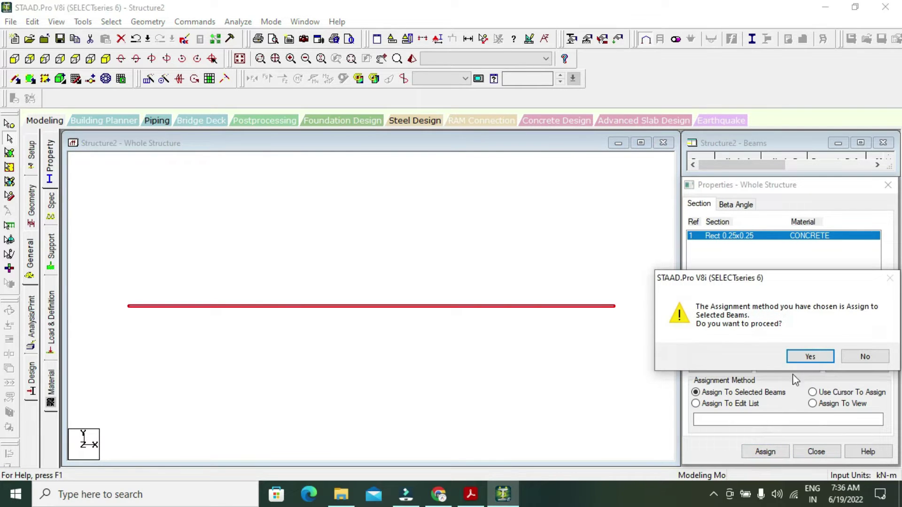
left_click(801, 359)
left_click(817, 358)
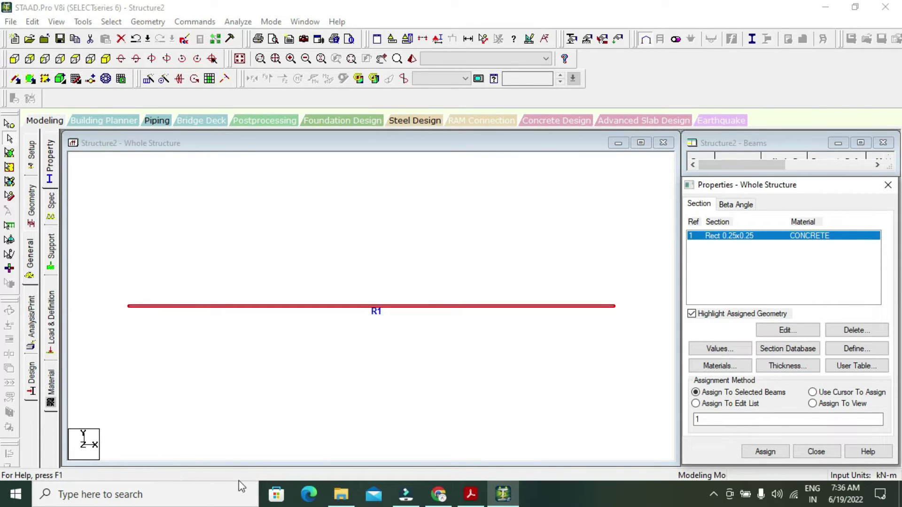
left_click(28, 267)
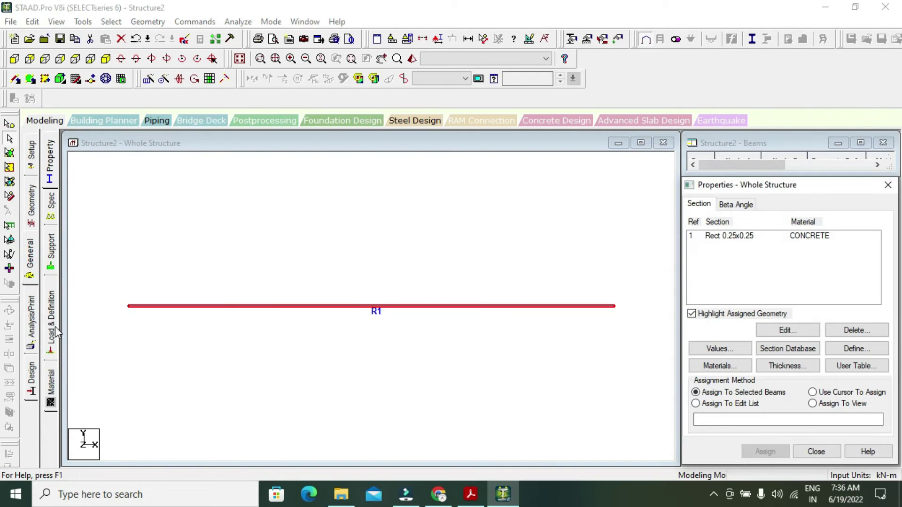
Add primary load case 1 as a Dead load titled DL, and select it.
left_click(52, 329)
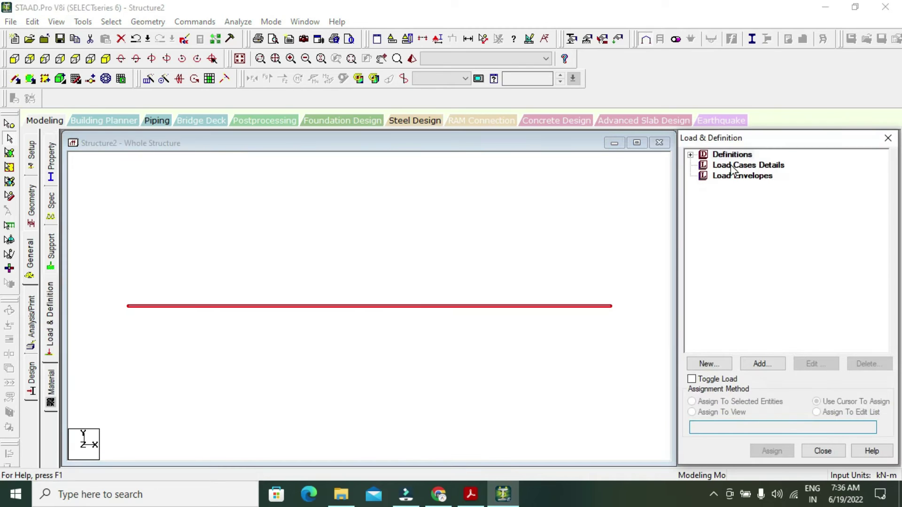
left_click(731, 165)
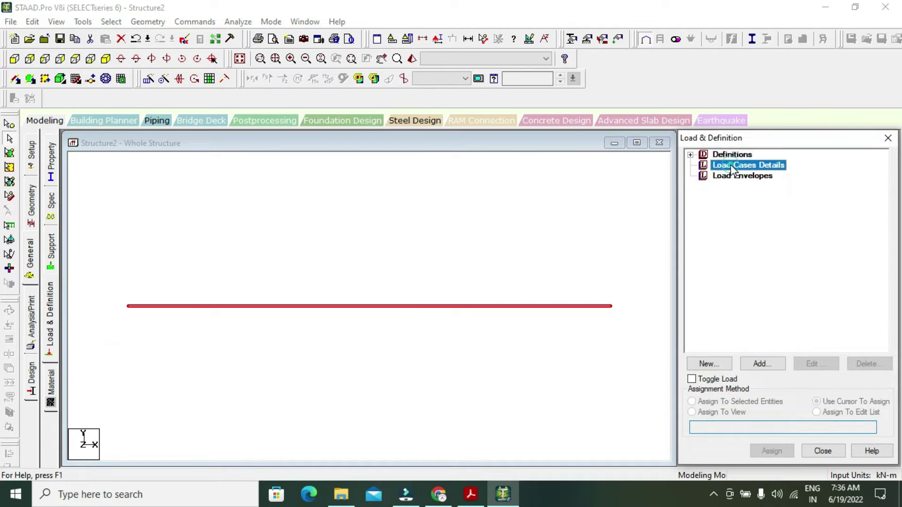
left_click(754, 366)
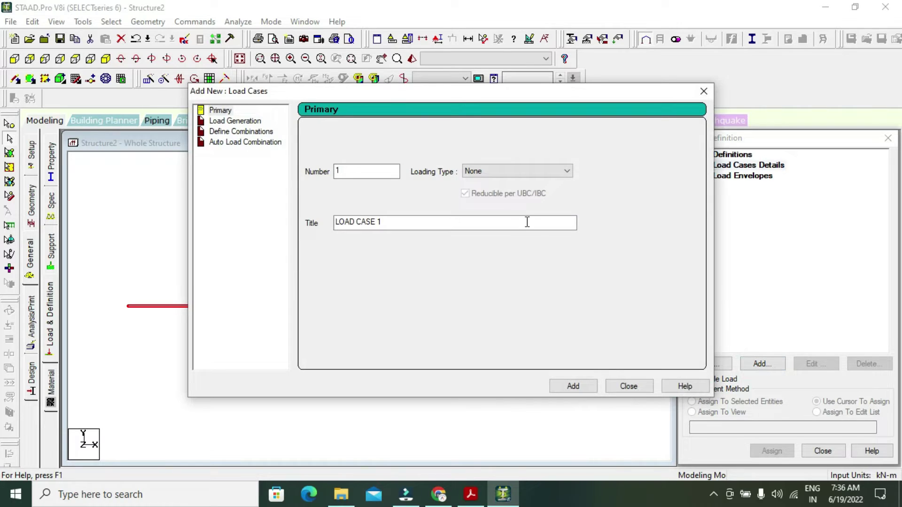
left_click(512, 174)
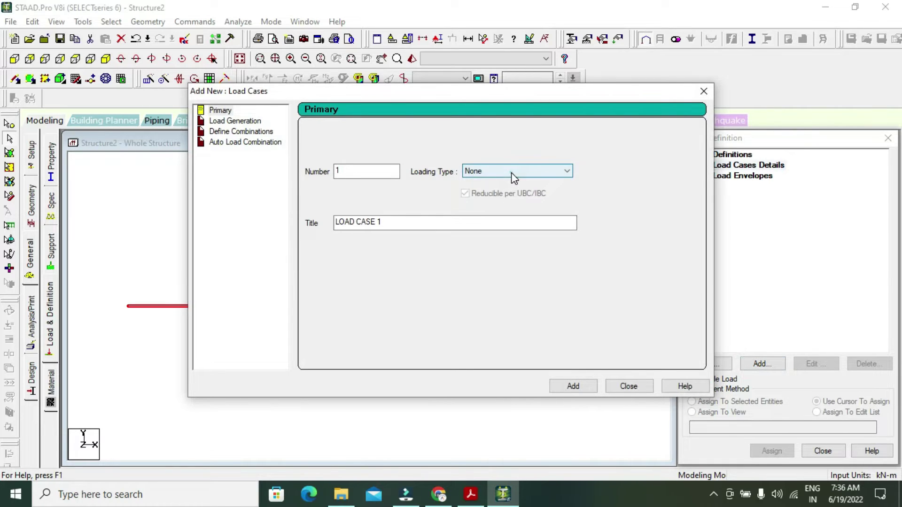
left_click(505, 184)
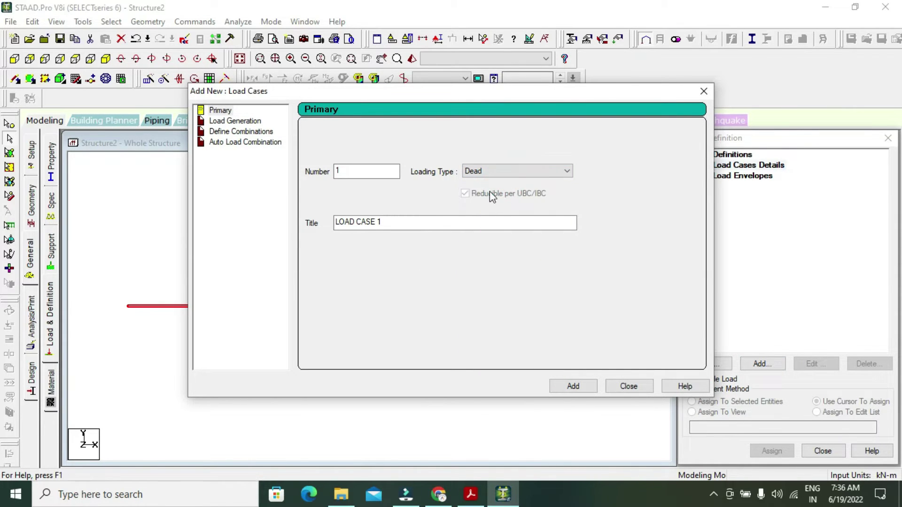
left_click(419, 222)
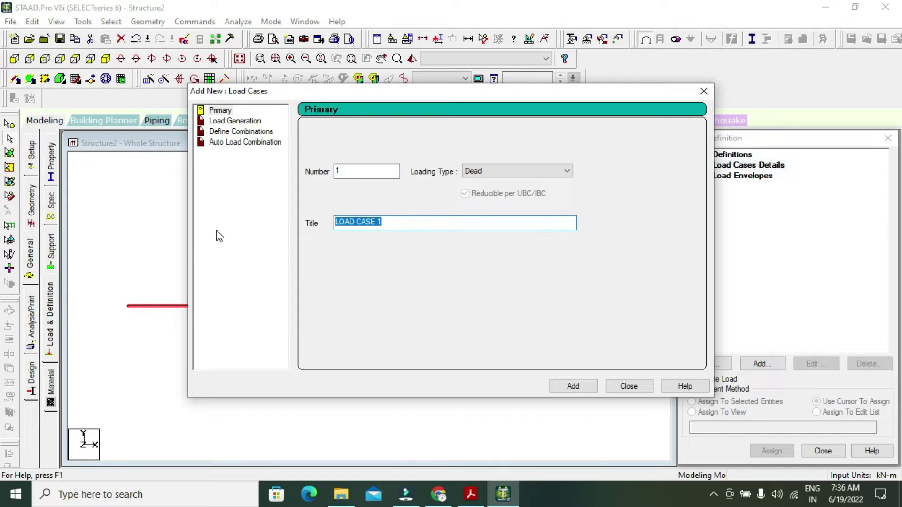
type("DL")
left_click(573, 387)
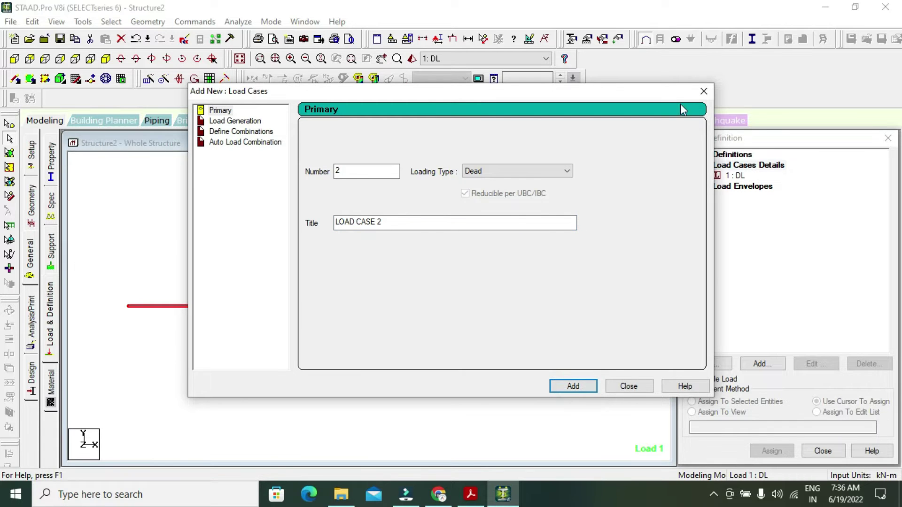
left_click(639, 388)
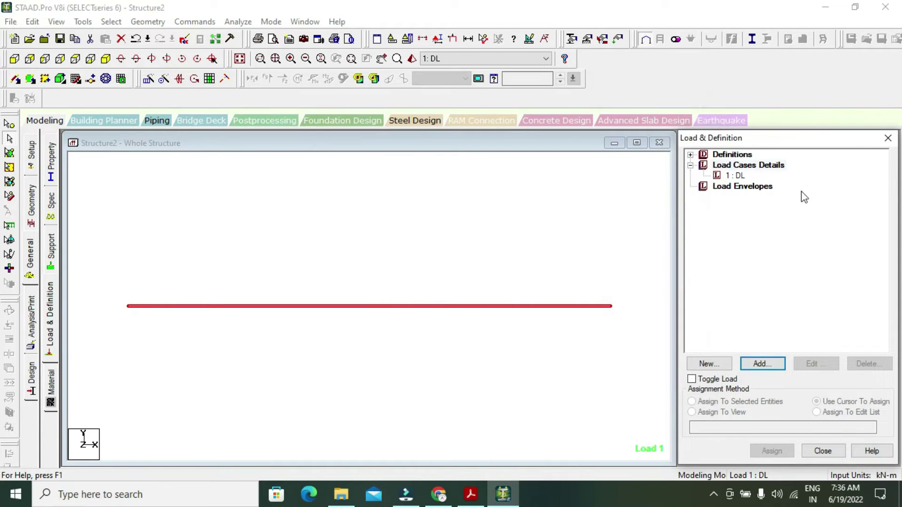
left_click(736, 176)
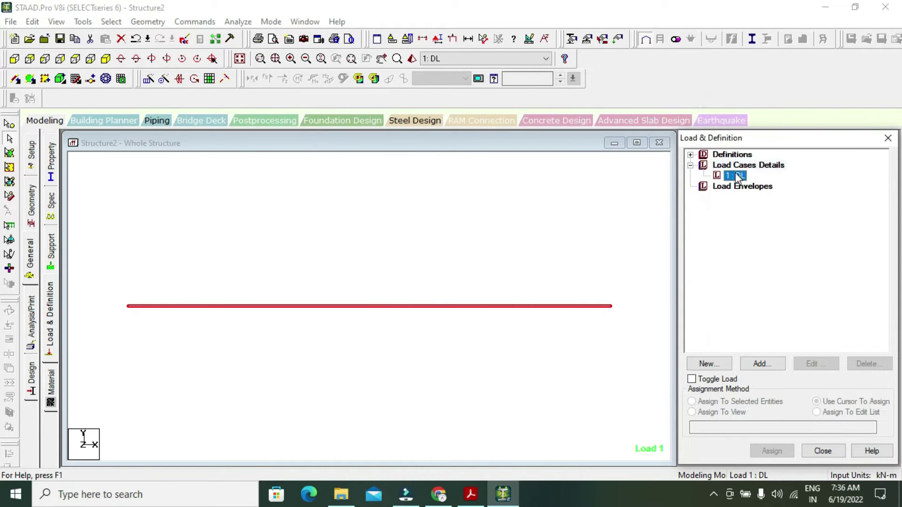
Add a uniform member force W1 = -5 kN/m in GY to load case 1 : DL.
left_click(757, 364)
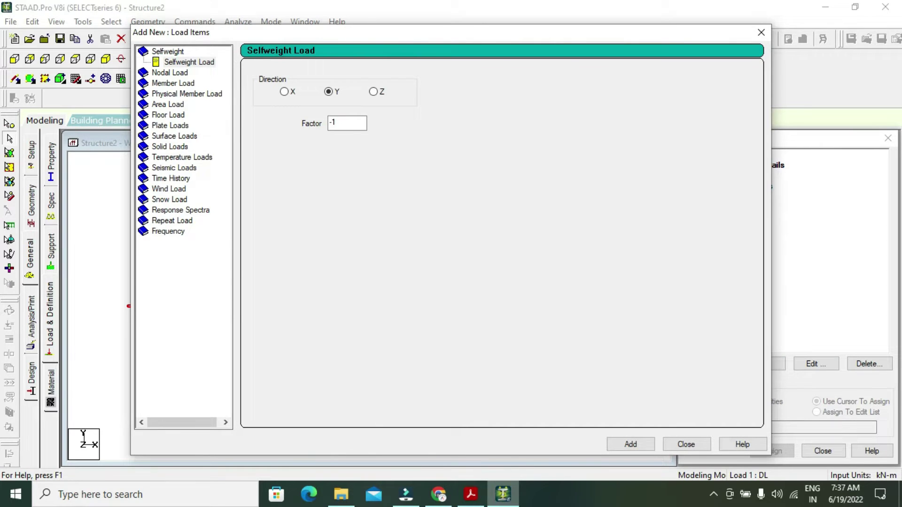
left_click(467, 503)
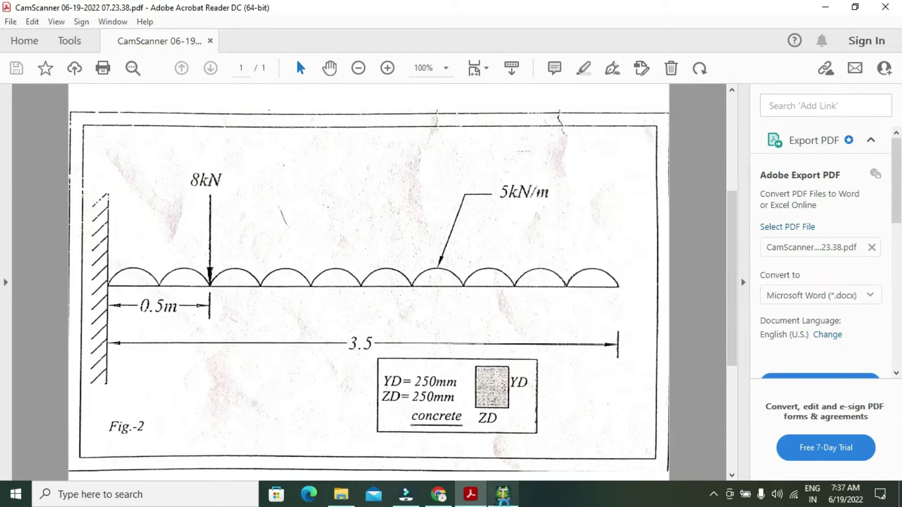
left_click(496, 502)
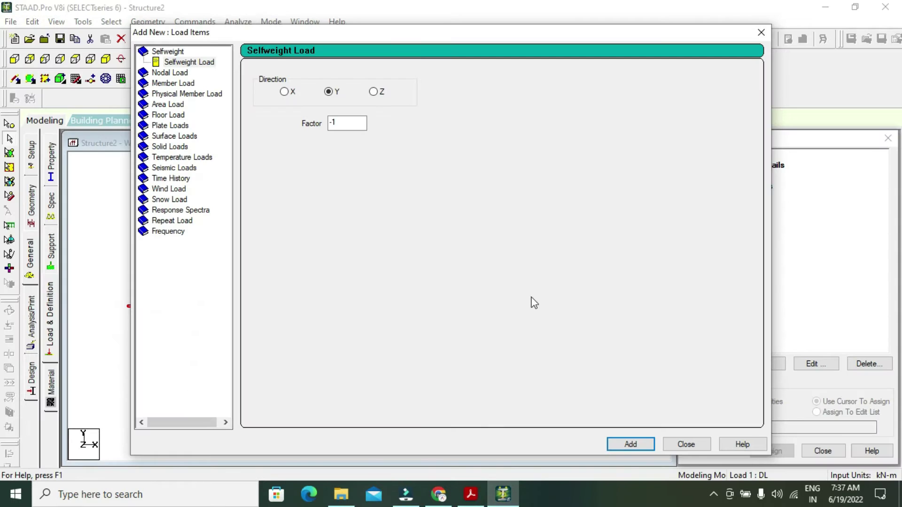
left_click(170, 83)
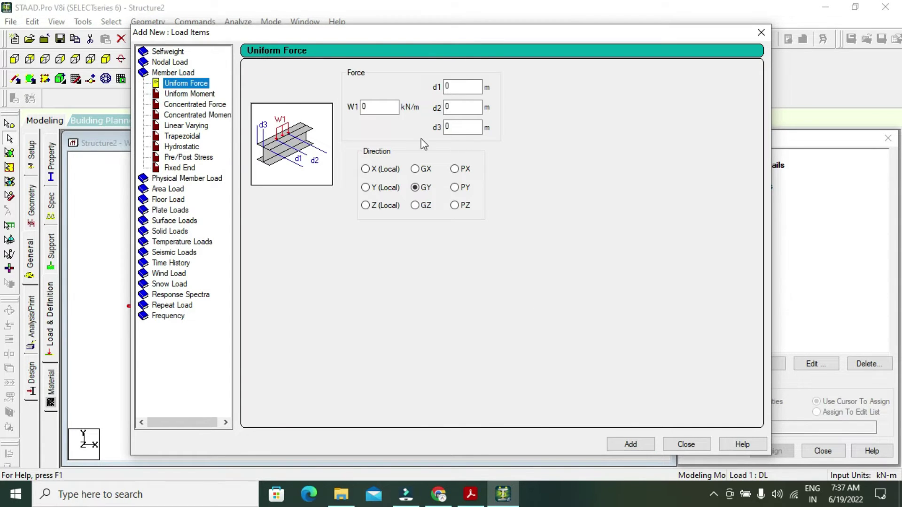
left_click(370, 109)
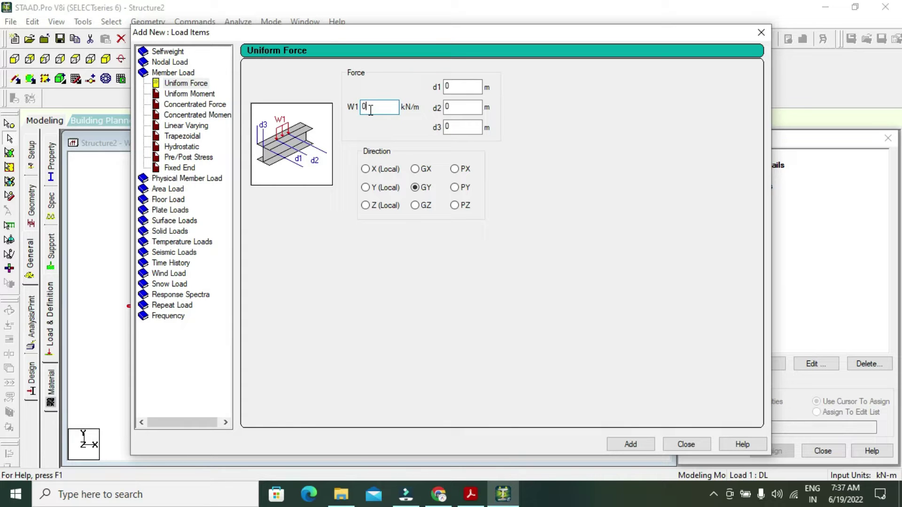
left_click(471, 495)
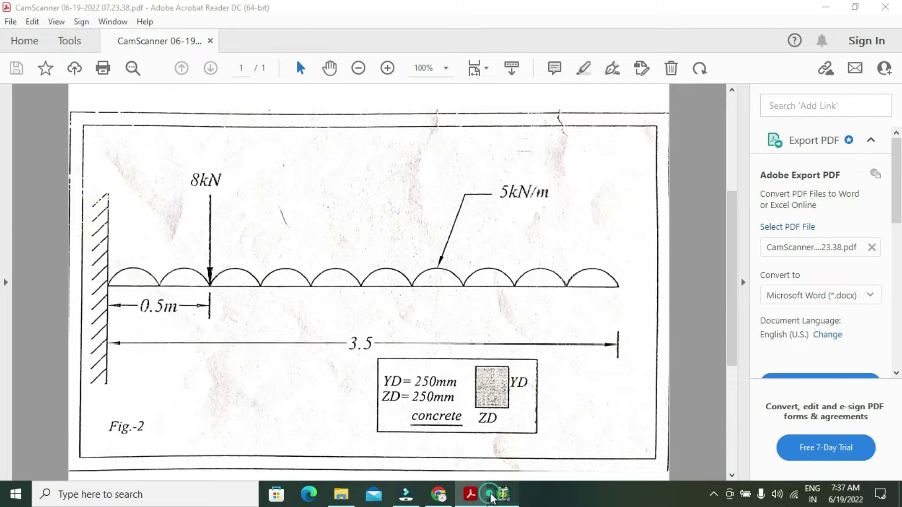
left_click(502, 494)
double_click(389, 107)
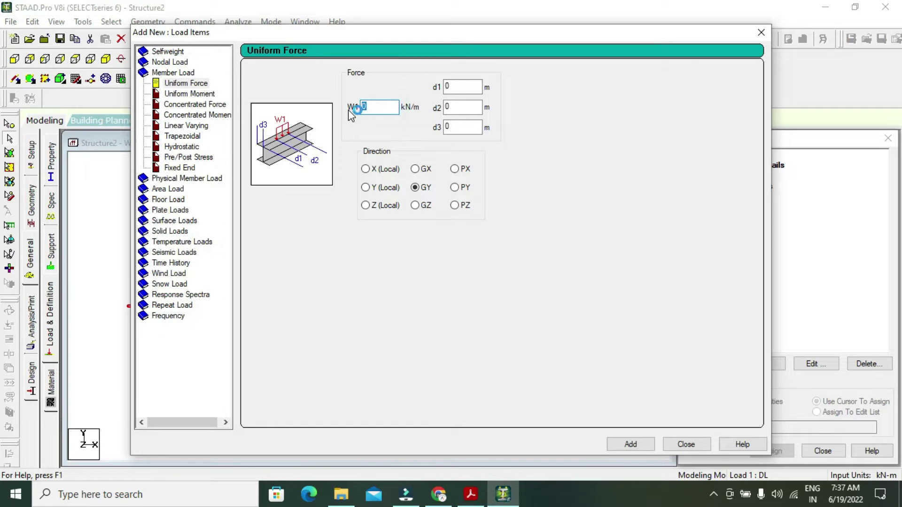
type("-5")
left_click(630, 445)
left_click(699, 447)
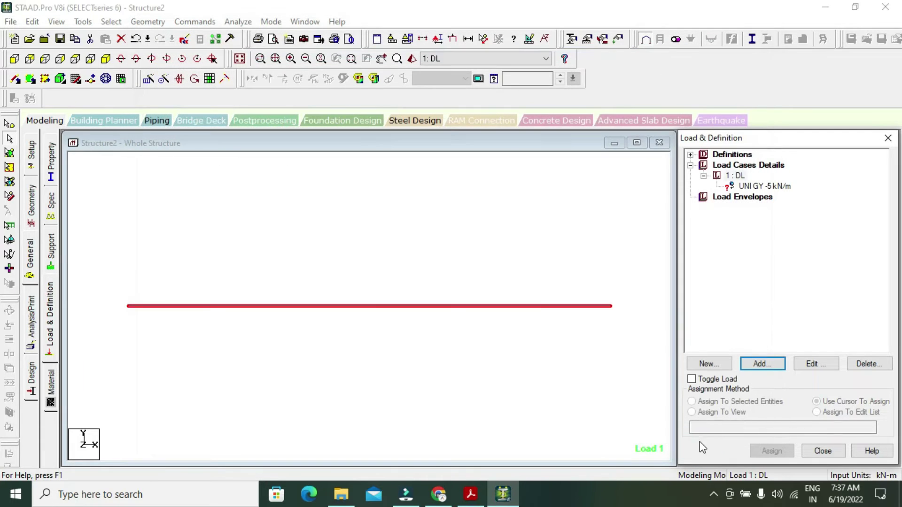
Add a concentrated member force P = -8 kN in GY at d1 = 0.5 m to DL.
left_click(736, 177)
left_click(755, 368)
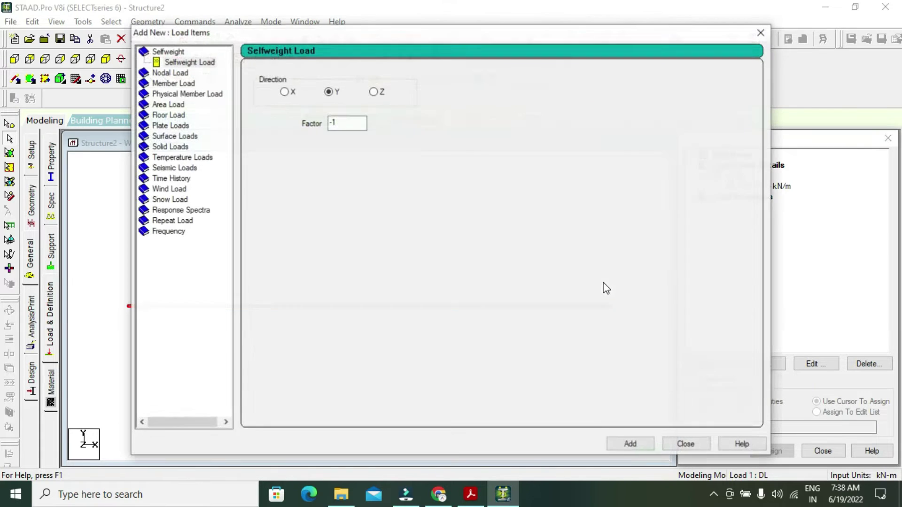
left_click(177, 83)
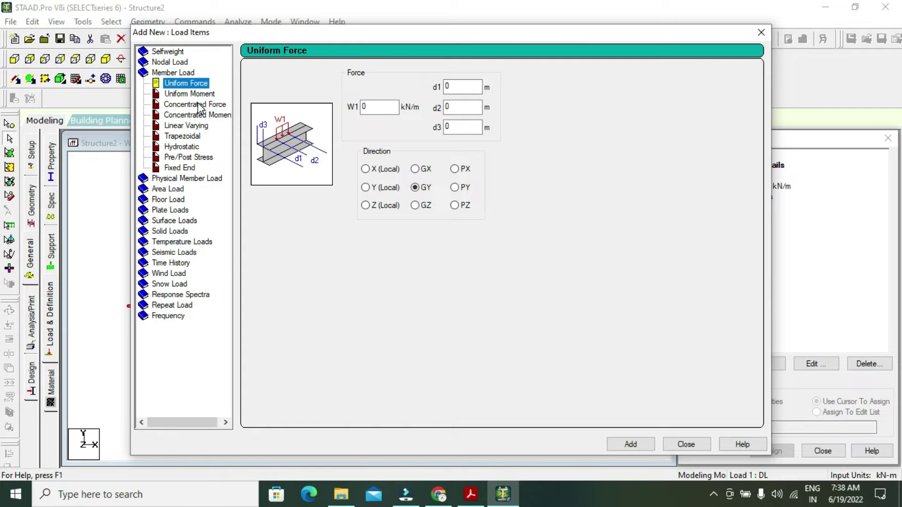
left_click(198, 104)
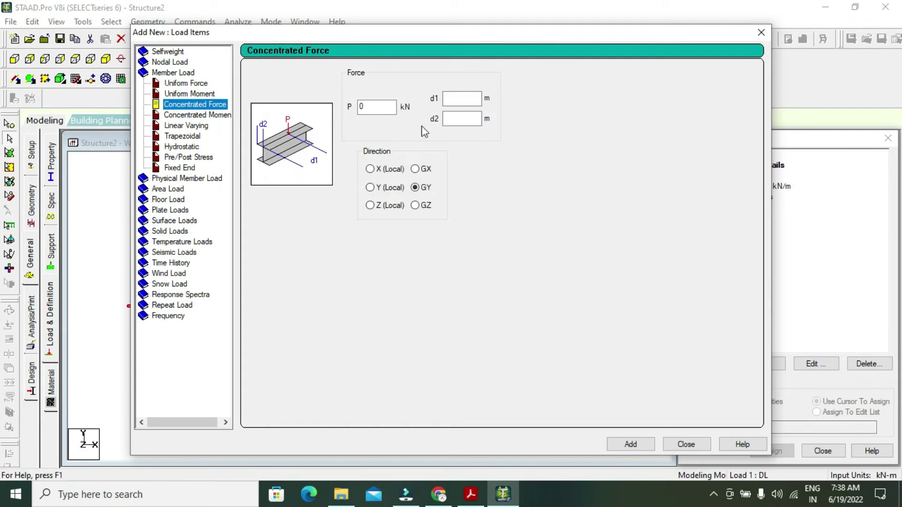
left_click(465, 500)
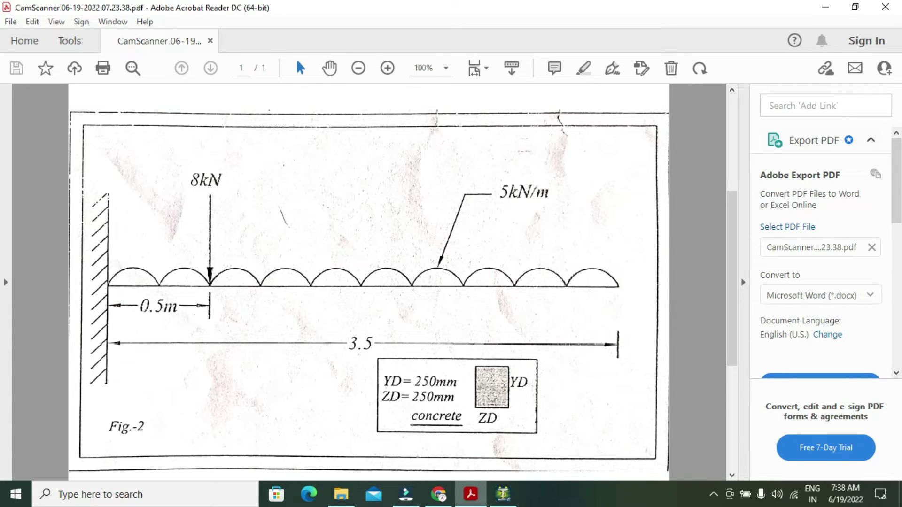
left_click(503, 494)
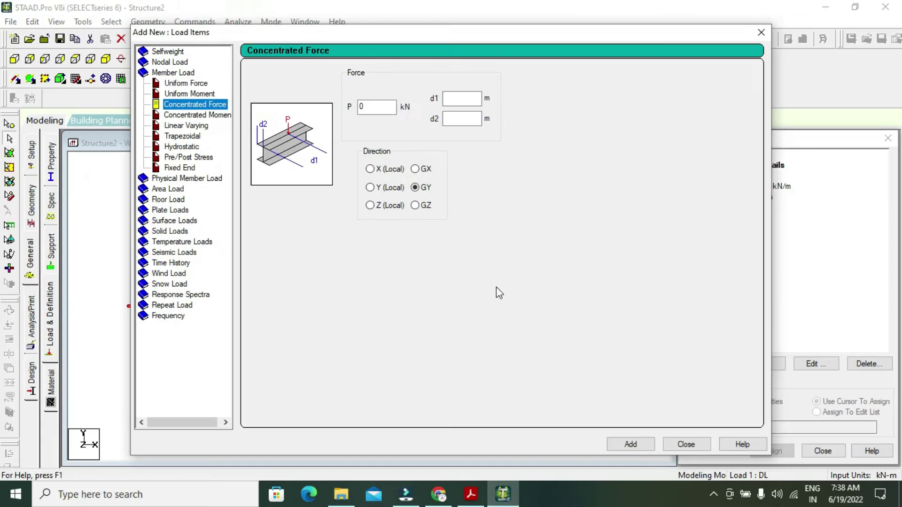
left_click(370, 106)
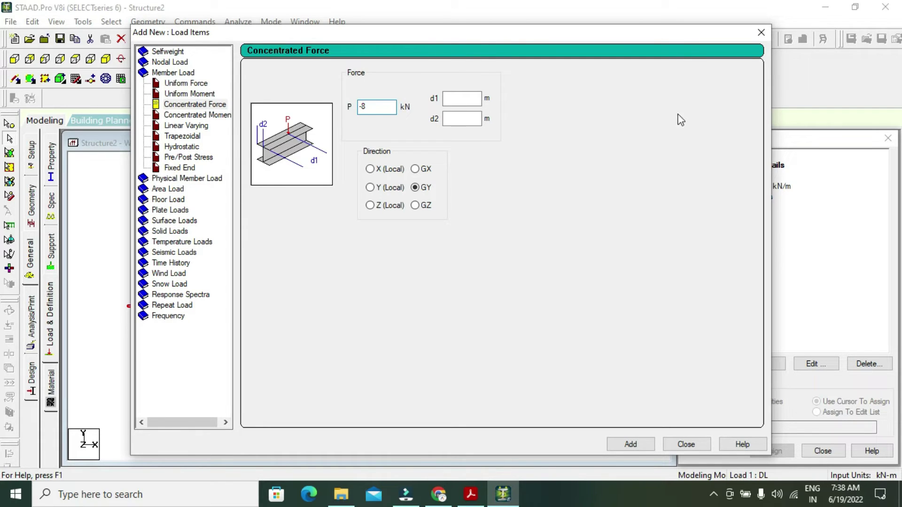
left_click(452, 100)
type("0.5")
left_click(642, 443)
left_click(684, 444)
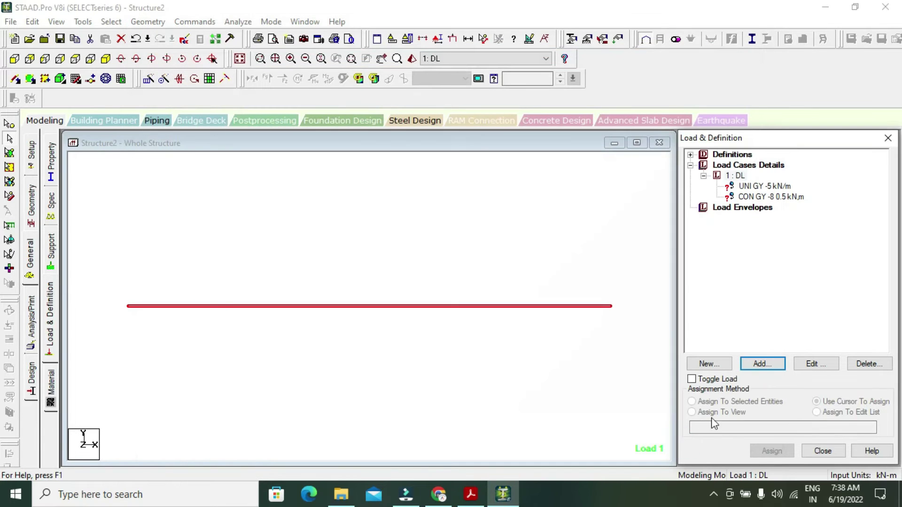
Assign the -5 kN/m uniform GY load to the selected beam 1.
left_click(757, 187)
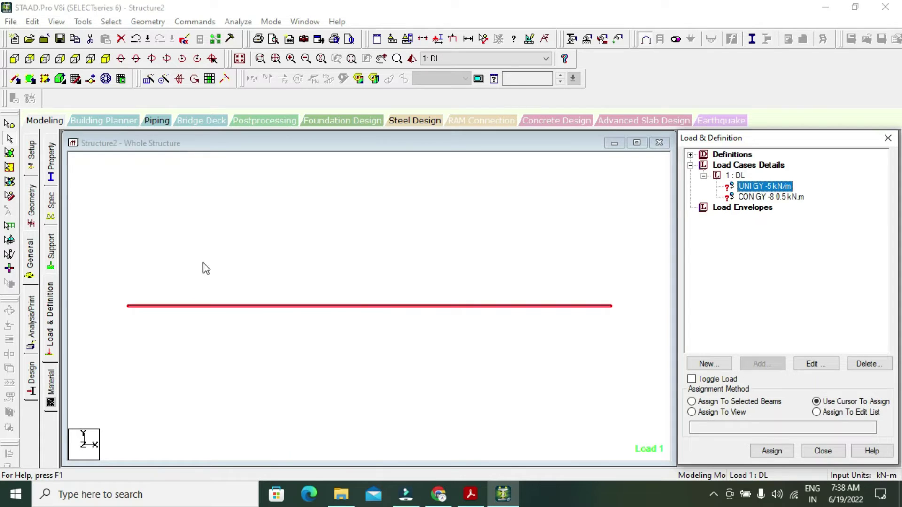
left_click(113, 295)
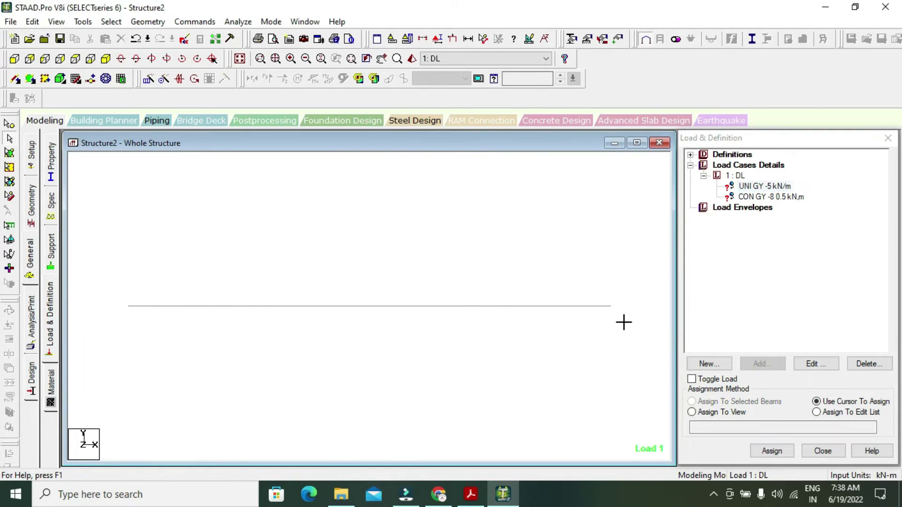
left_click(748, 402)
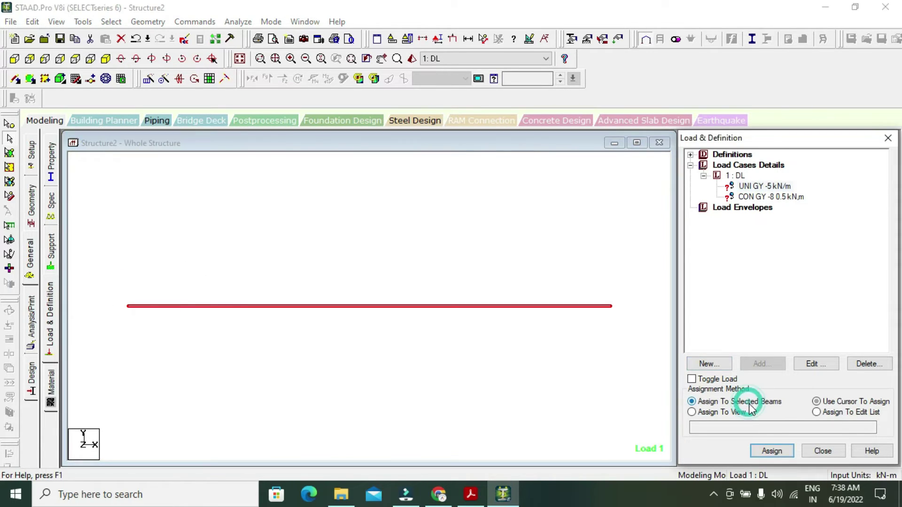
left_click(772, 451)
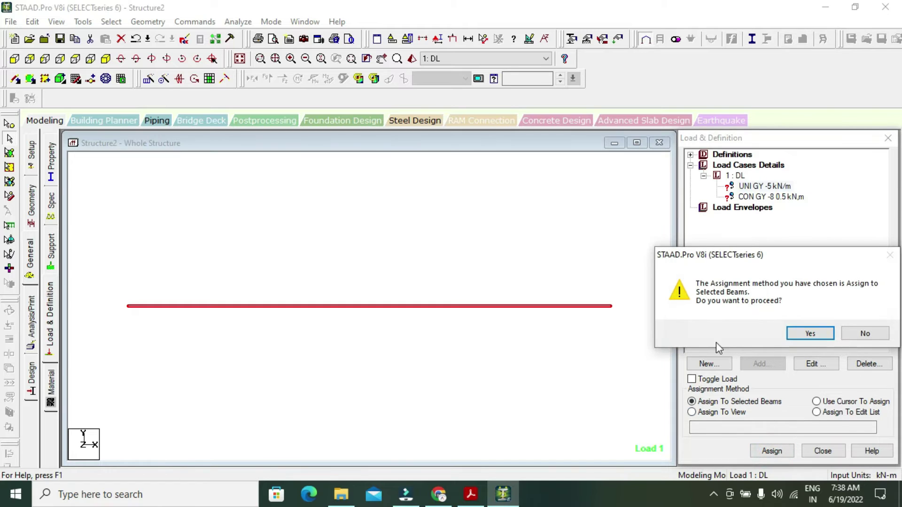
left_click(811, 333)
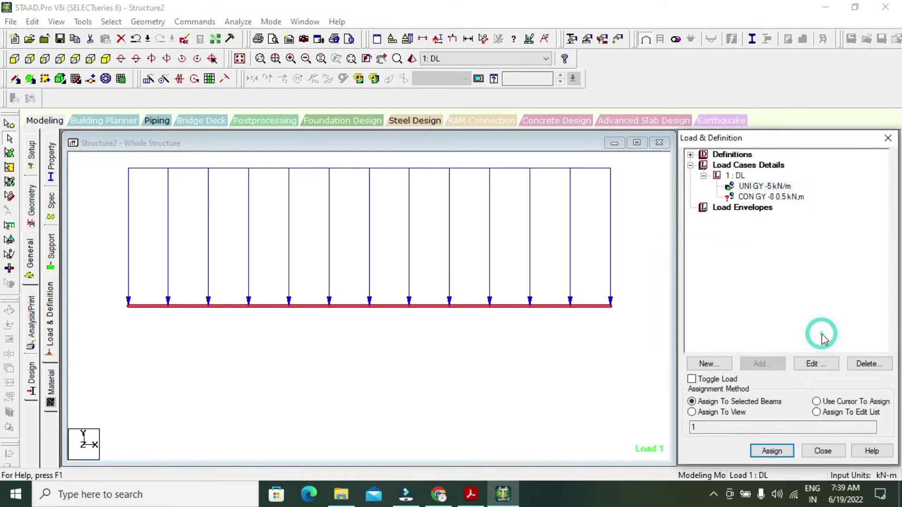
Assign the -8 kN concentrated GY load to beam 1 as well.
left_click(757, 198)
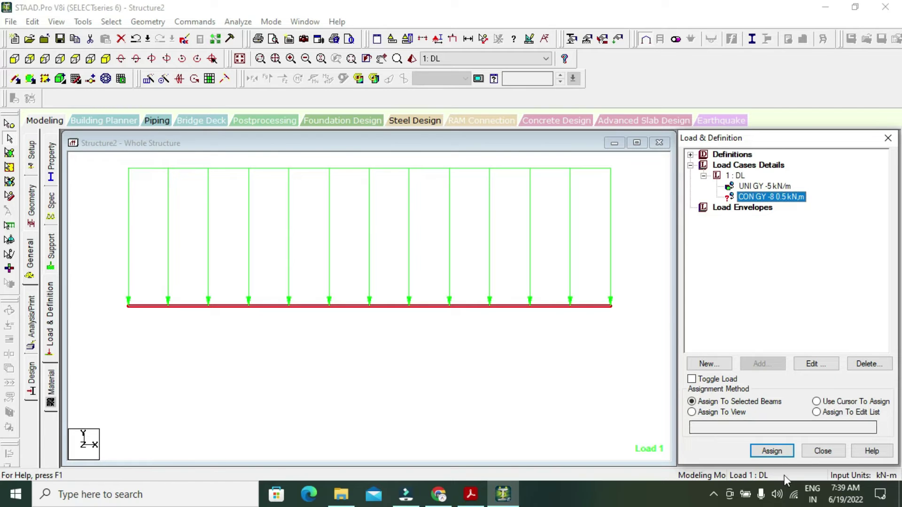
left_click(772, 451)
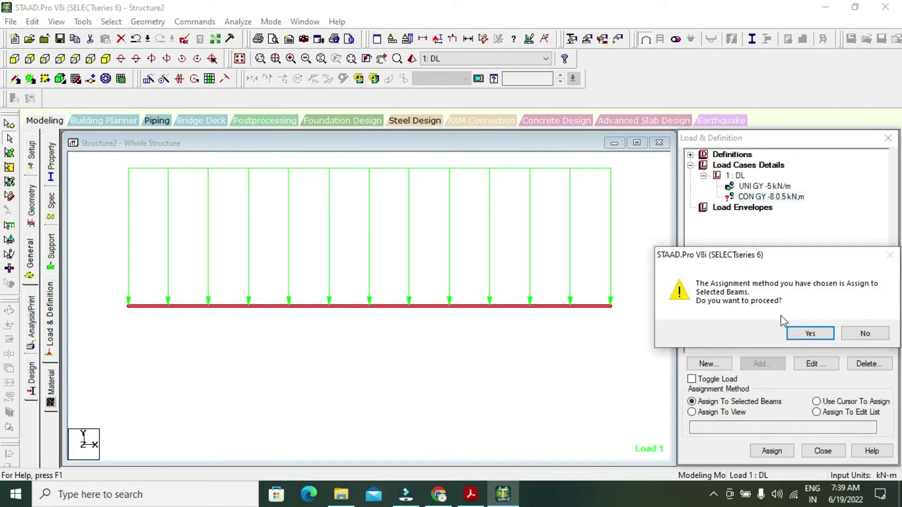
left_click(819, 333)
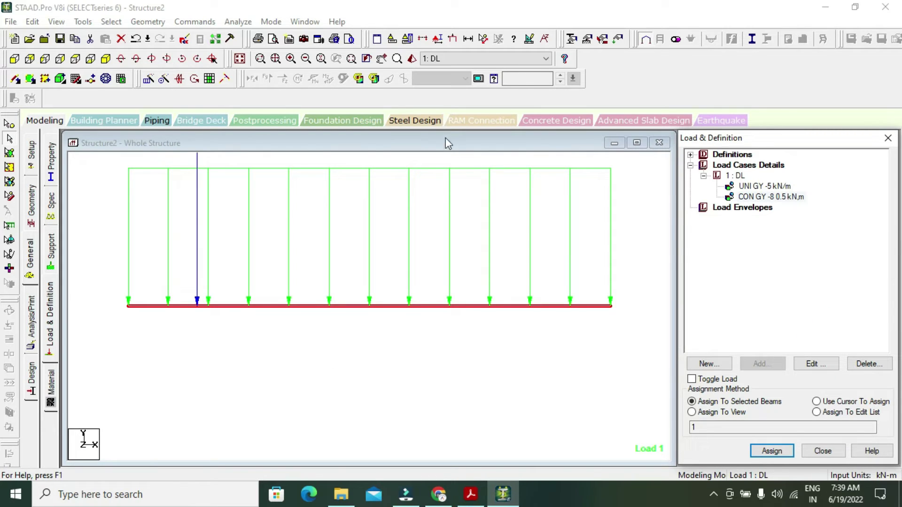
Open the Scales settings in Symbols and Labels, moved beside the beam, with live view updating.
left_click(441, 44)
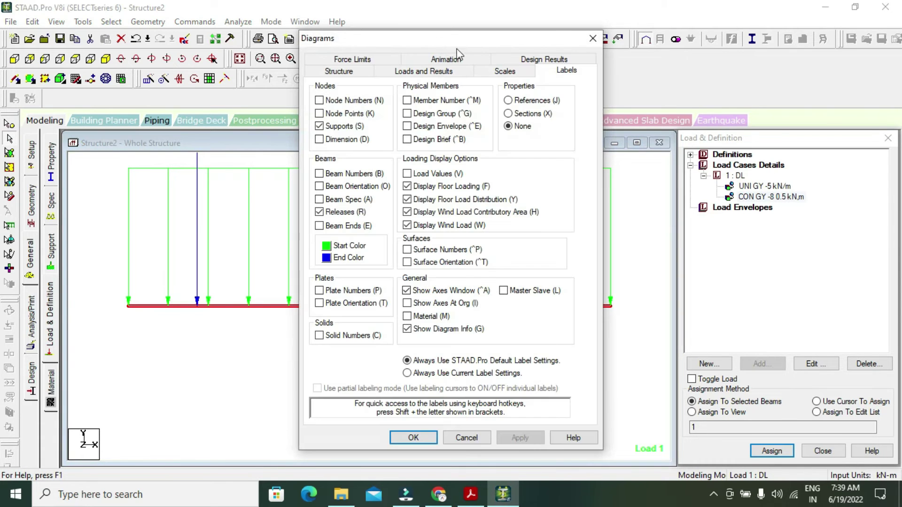
left_click(517, 75)
left_click_drag(505, 47, 804, 44)
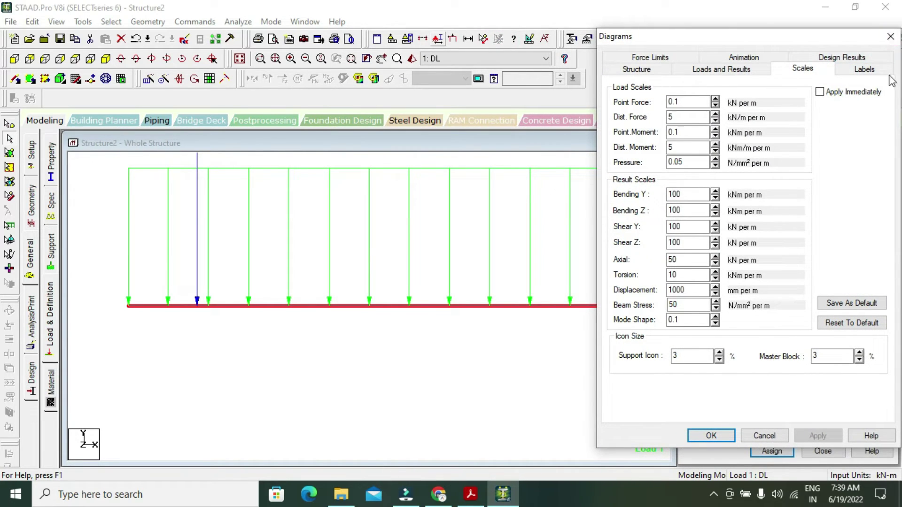
left_click(819, 92)
left_click(690, 117)
Set the load scales to Point Force 9, Dist. Force 7 and Point Moment 4.
left_click(715, 99)
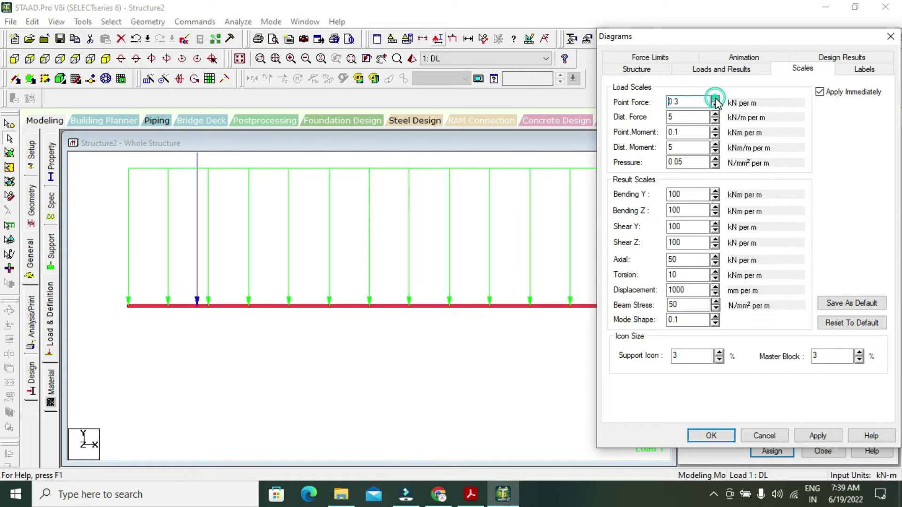
left_click(715, 99)
left_click(715, 114)
left_click(715, 114)
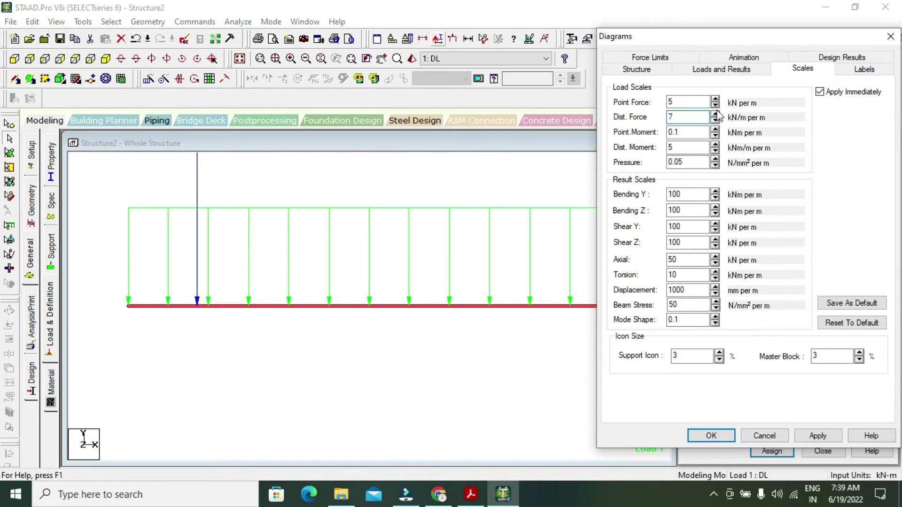
left_click(715, 99)
left_click(715, 99)
left_click(715, 100)
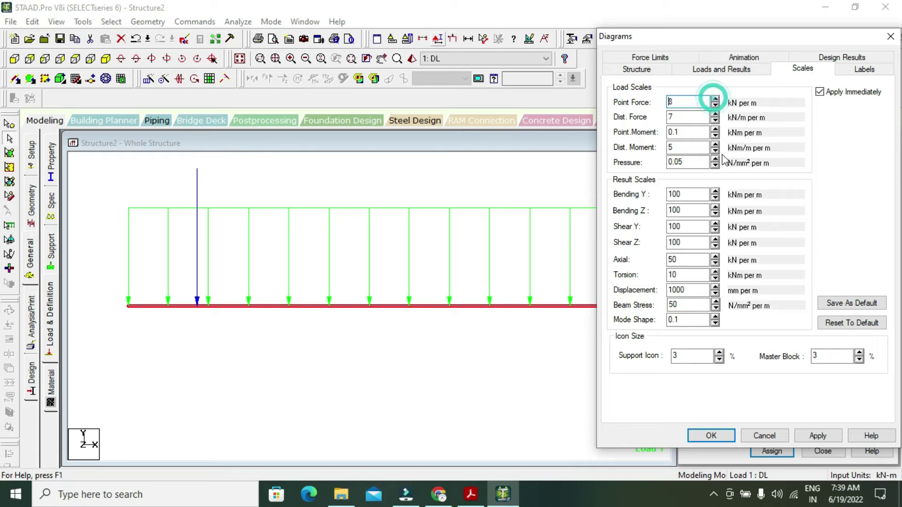
left_click(715, 130)
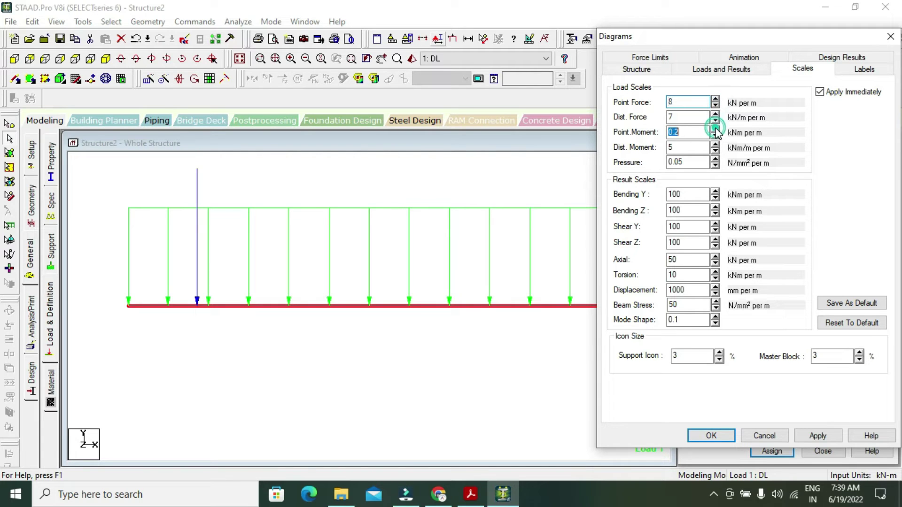
left_click(715, 129)
left_click(716, 129)
left_click(715, 129)
left_click(715, 129)
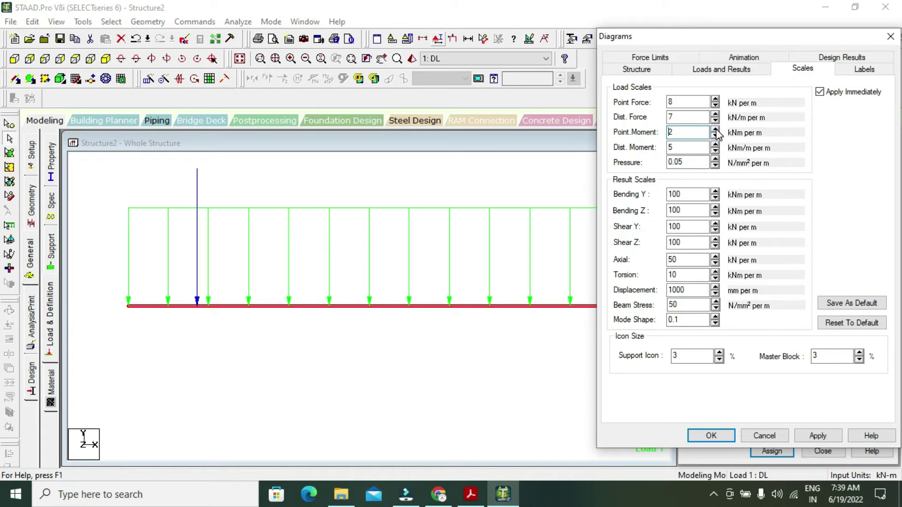
left_click(716, 130)
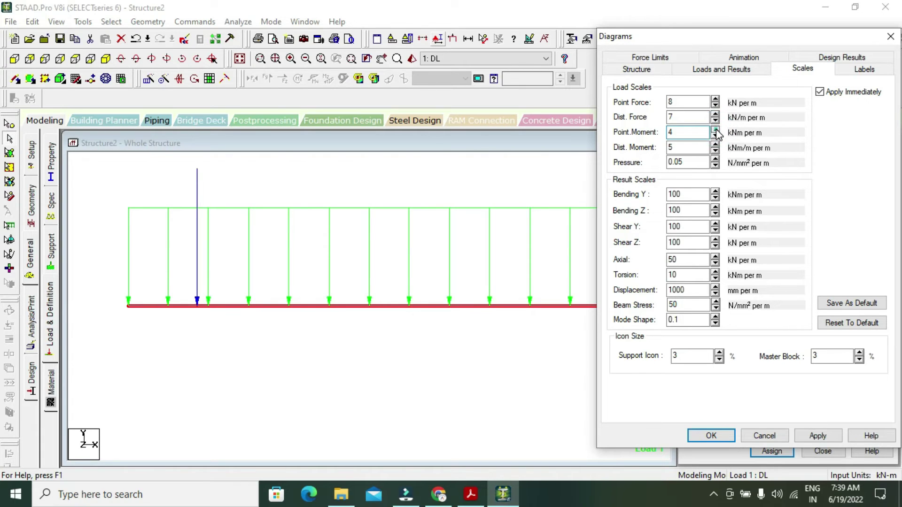
left_click(716, 99)
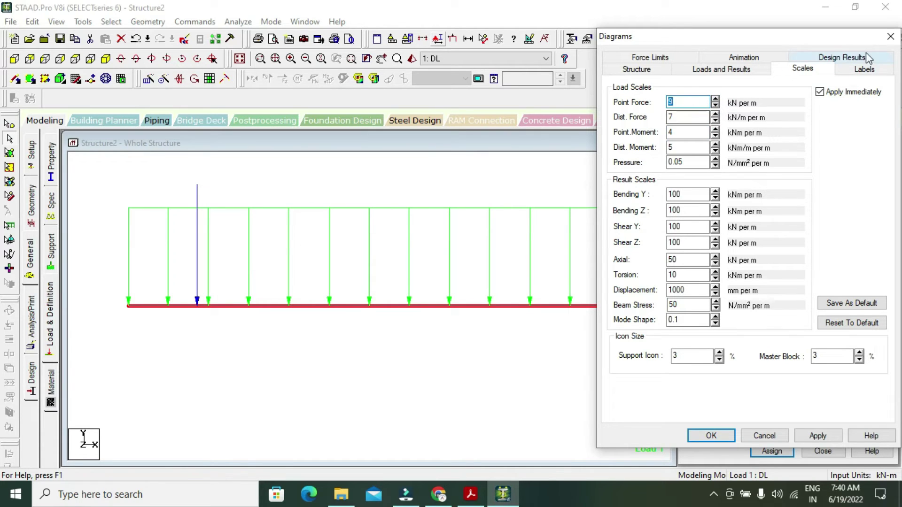
Apply the new scales and compare the 8.000 kN and -5.000 kN/m labels with the reference PDF.
left_click(814, 435)
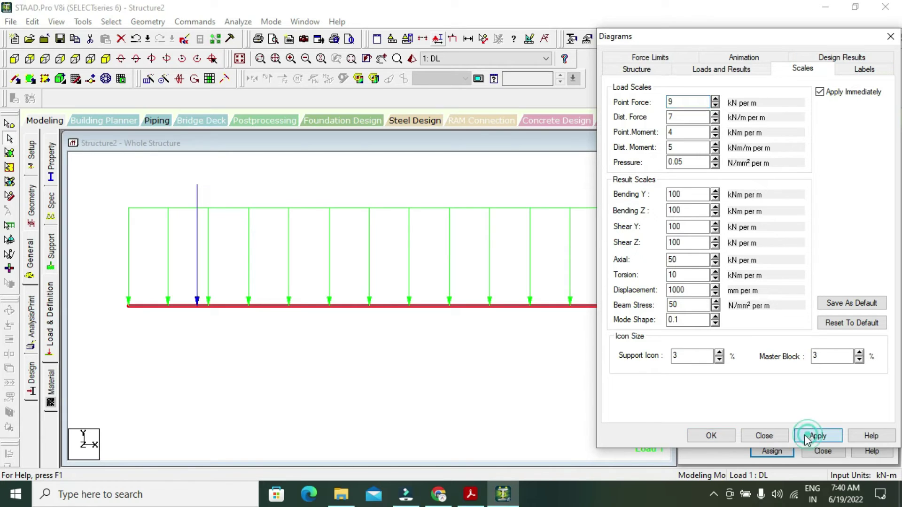
left_click(710, 436)
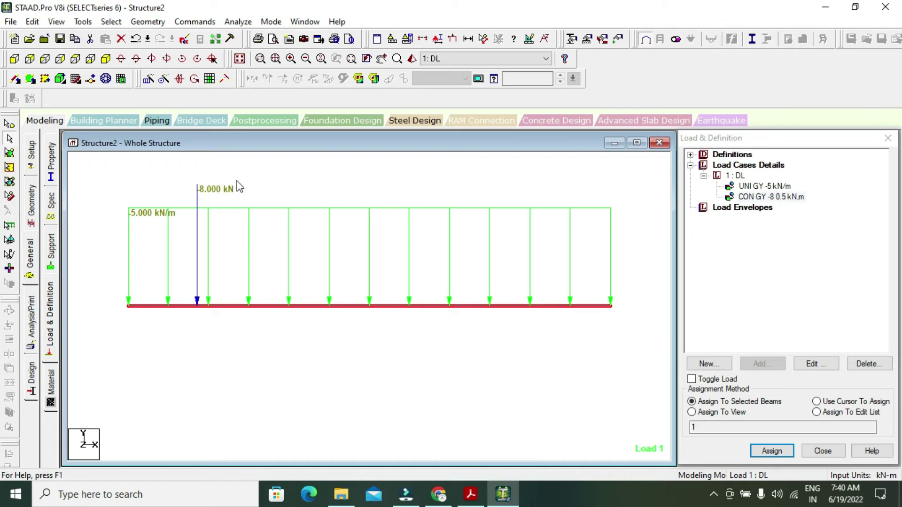
left_click(470, 493)
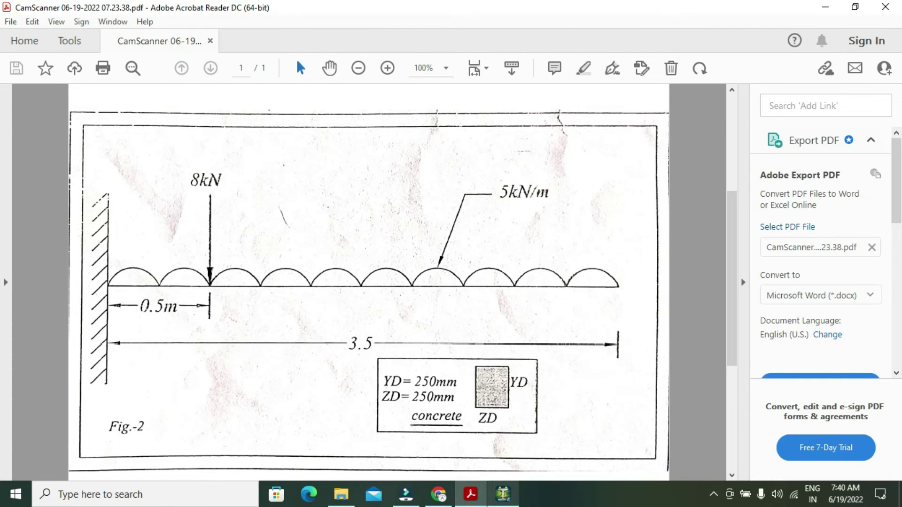
left_click(502, 494)
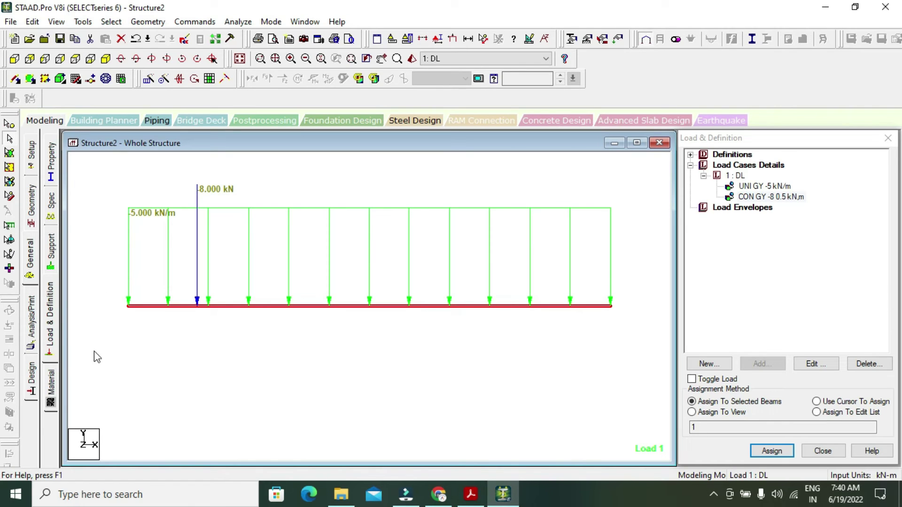
Create a new fixed support, Support 2, in the Supports dialog.
left_click(30, 263)
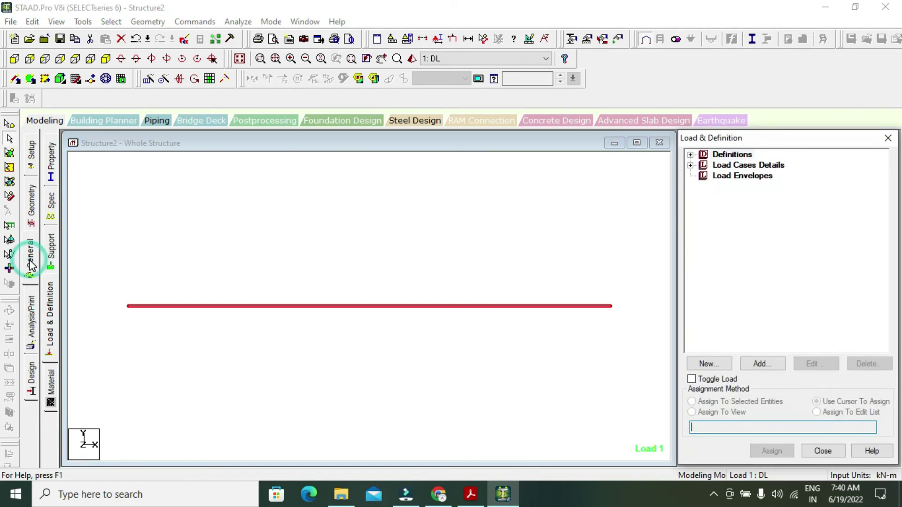
left_click(52, 256)
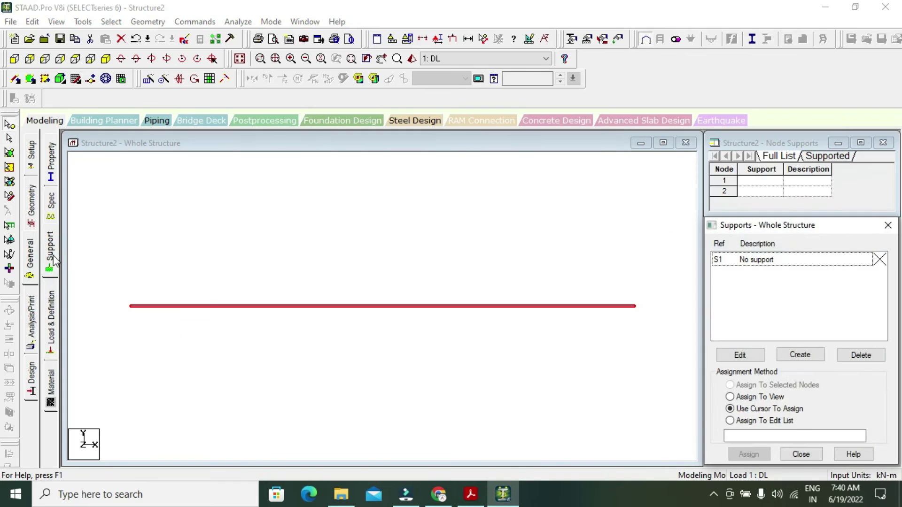
left_click(808, 357)
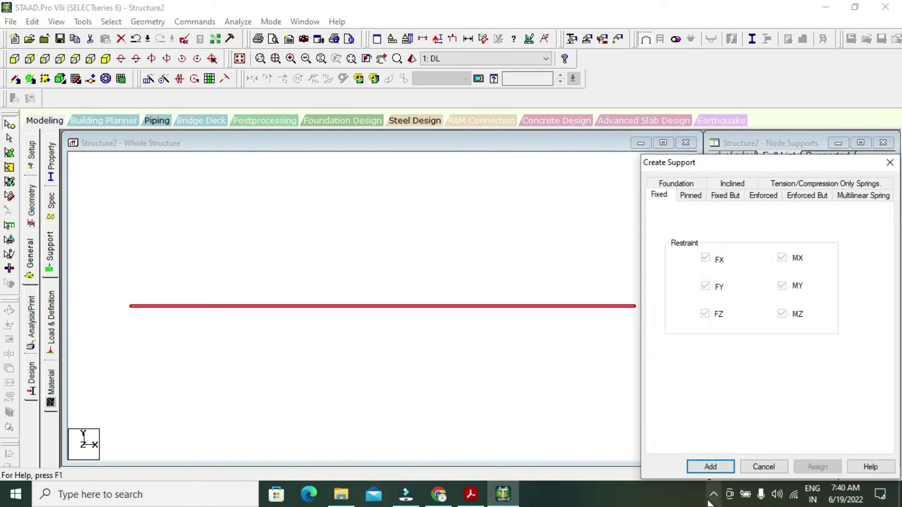
left_click(712, 466)
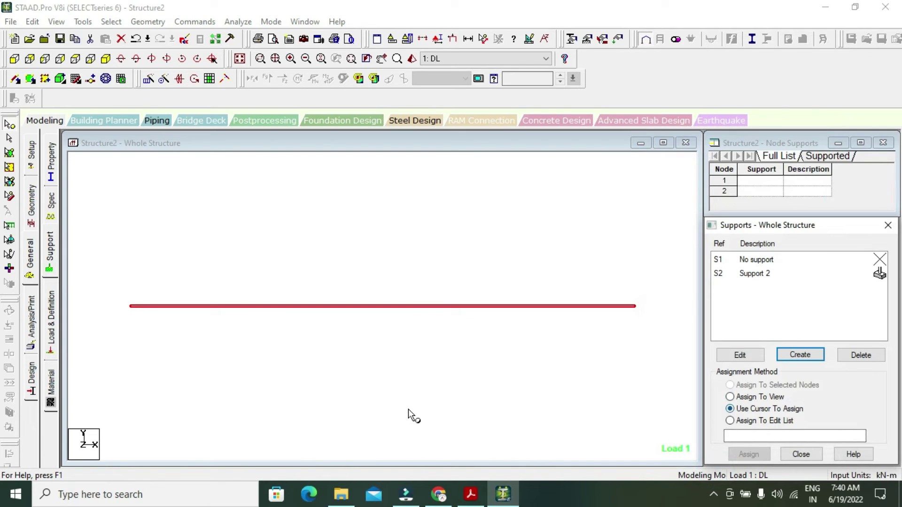
Assign Support 2 to node 1 at the beam's left end, then switch to cursor assignment.
left_click_drag(112, 288, 154, 333)
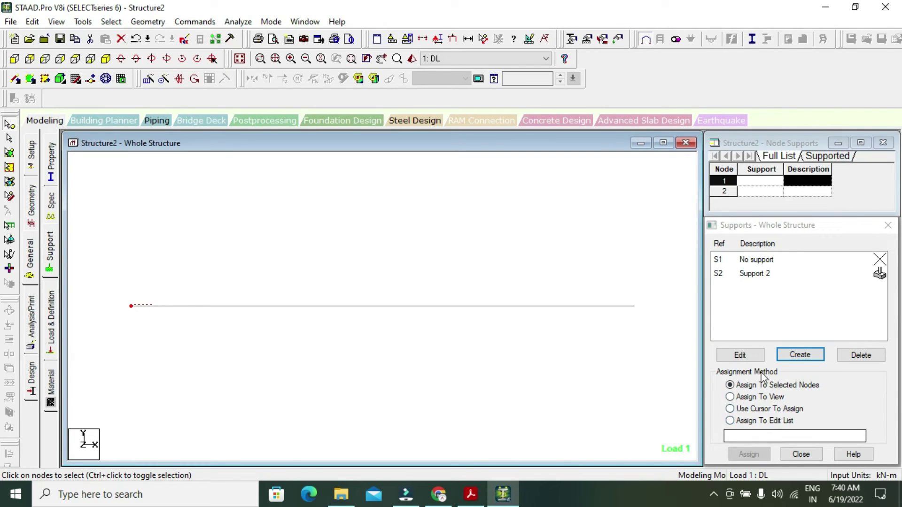
left_click(752, 277)
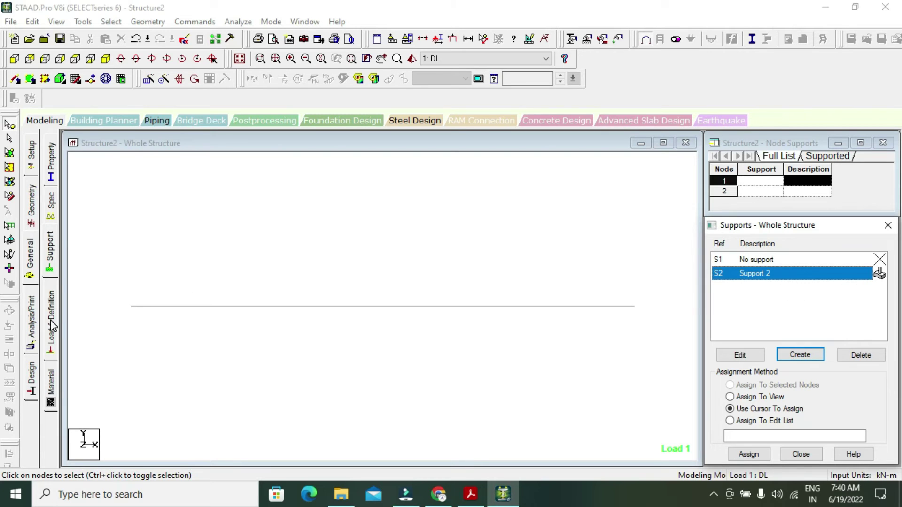
left_click_drag(119, 295, 147, 311)
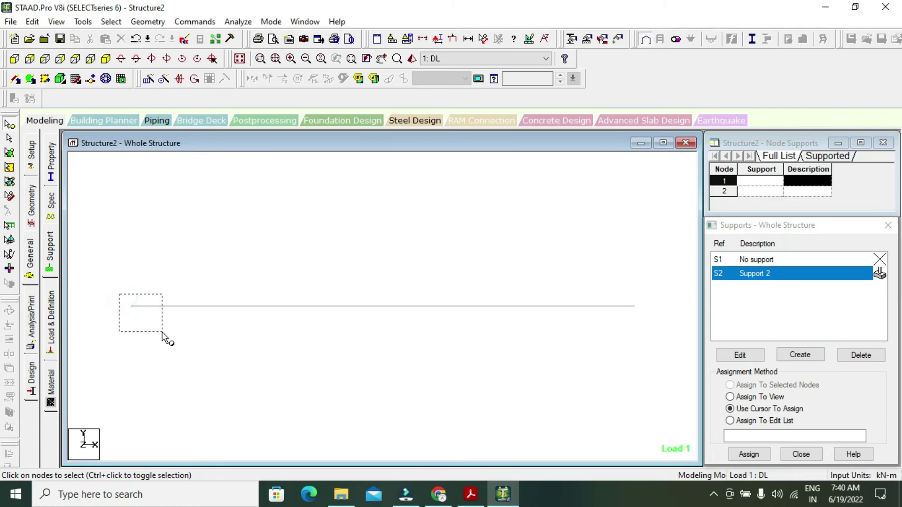
left_click_drag(162, 333, 162, 333)
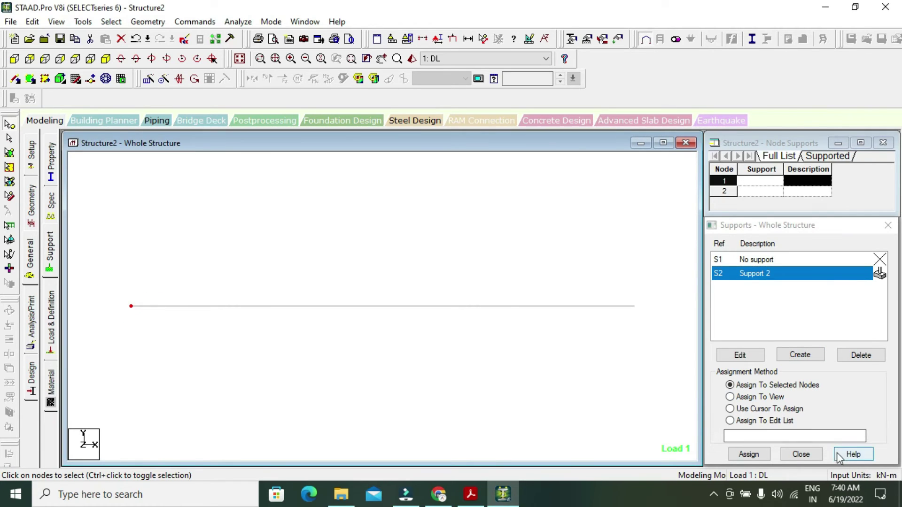
left_click(745, 454)
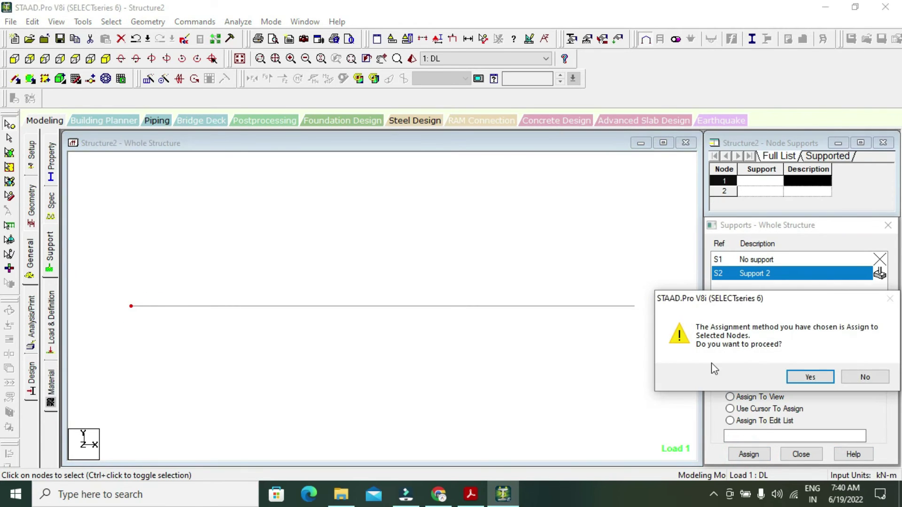
left_click(822, 377)
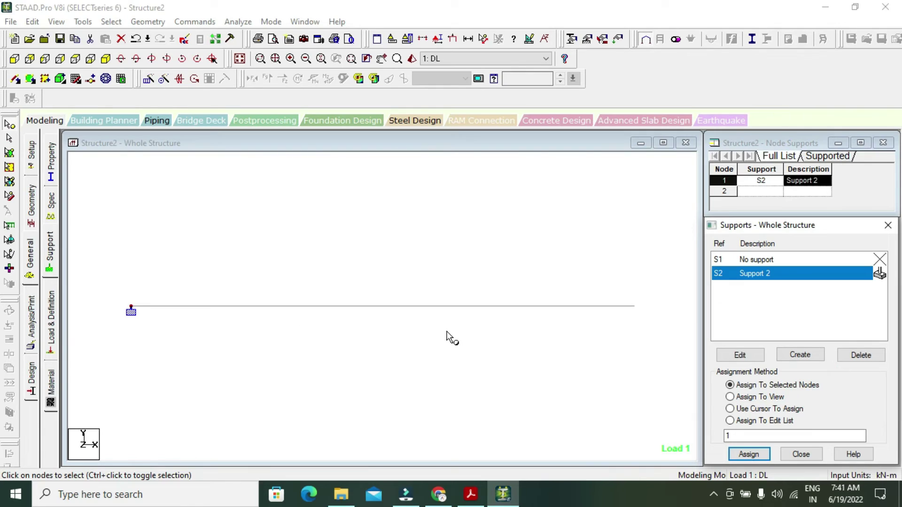
left_click(730, 409)
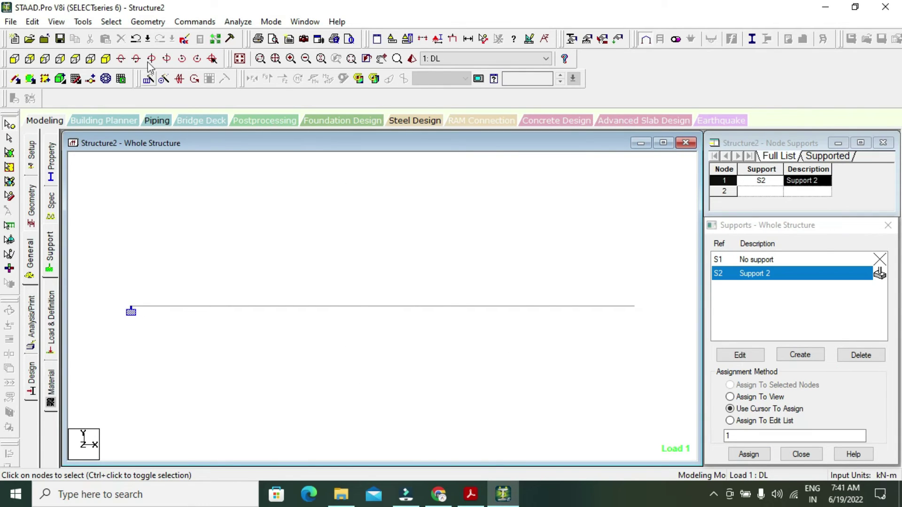
Add a Perform Analysis command with no extra printout.
left_click(194, 22)
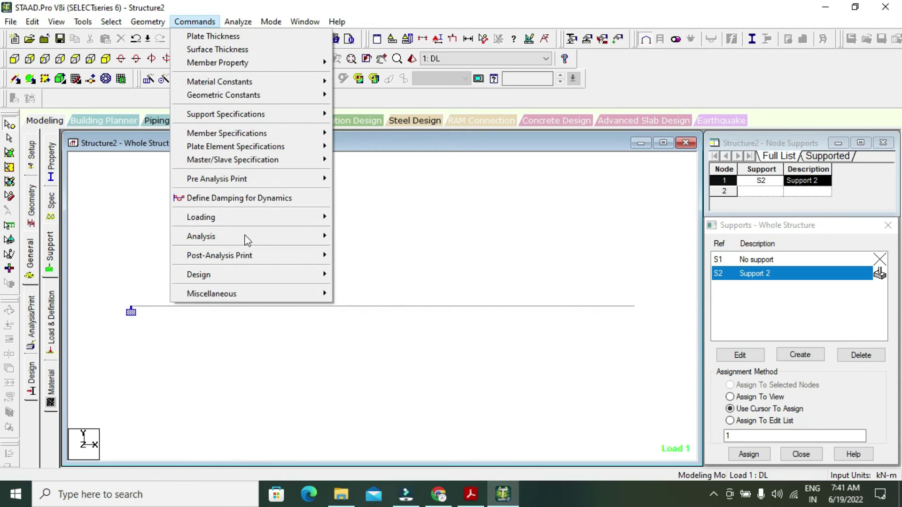
mouse_move(242, 235)
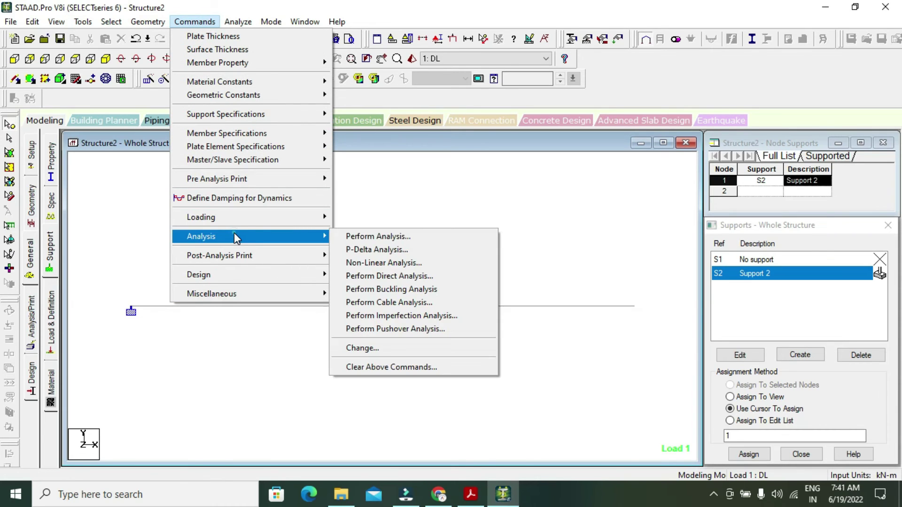
left_click(430, 238)
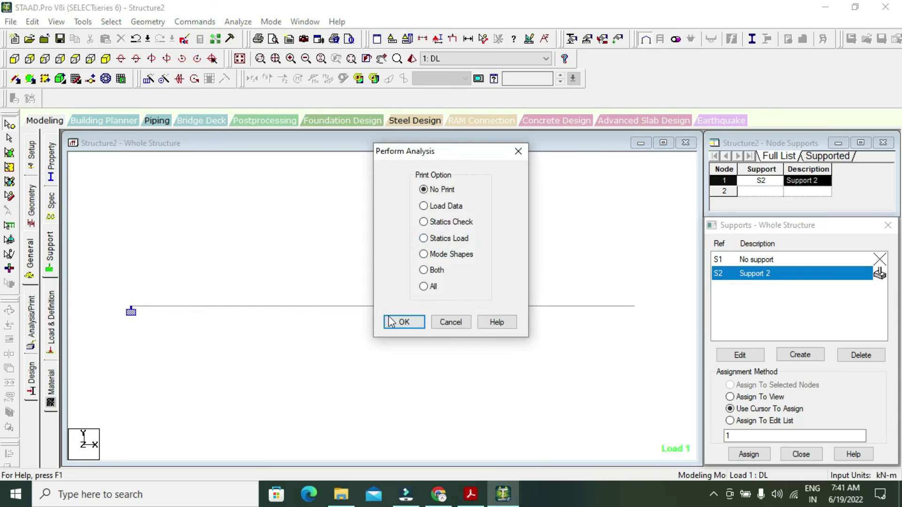
left_click(404, 322)
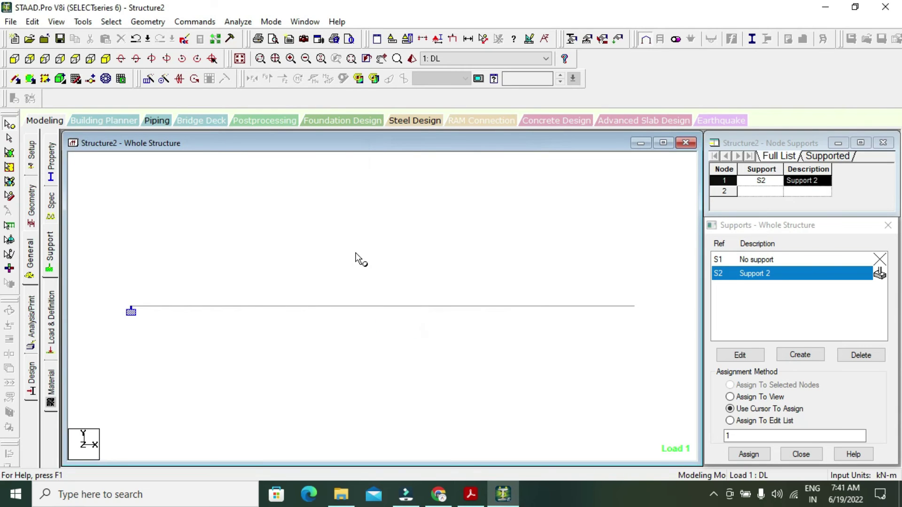
Add a post-analysis print command for Support Reactions.
left_click(194, 22)
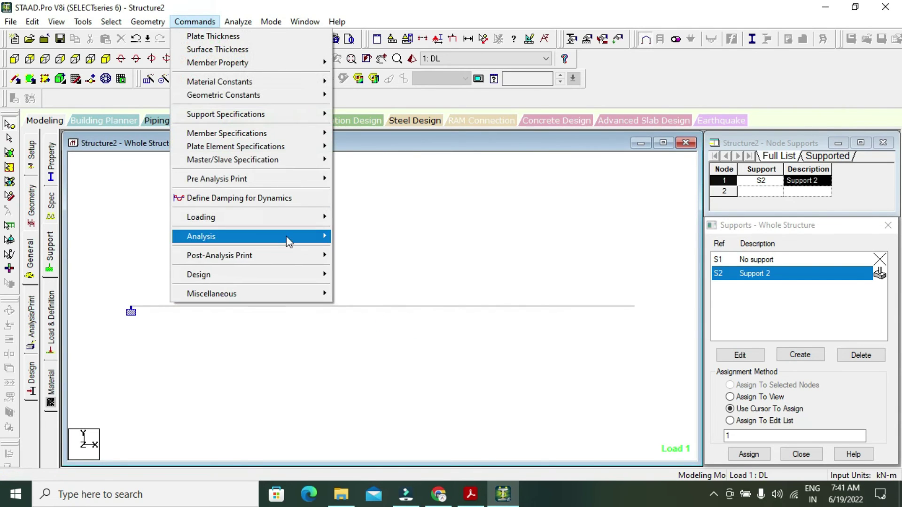
mouse_move(267, 259)
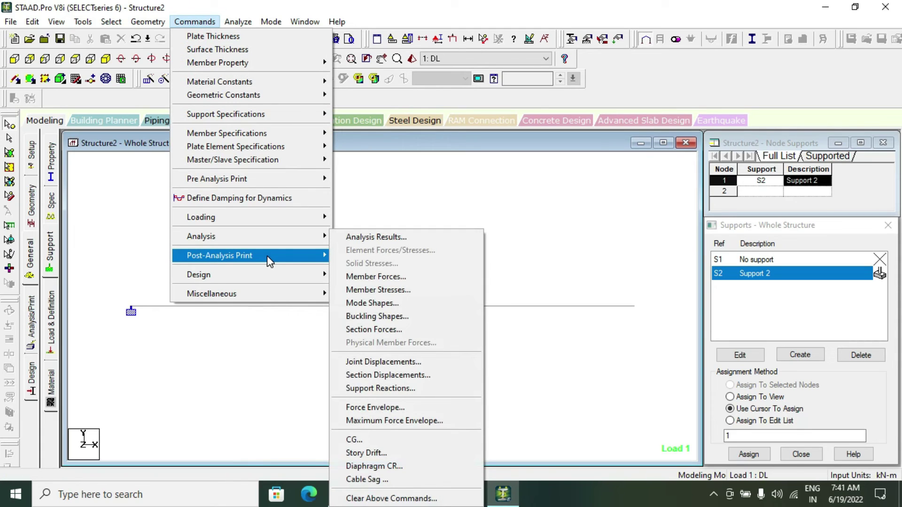
left_click(422, 388)
left_click(398, 287)
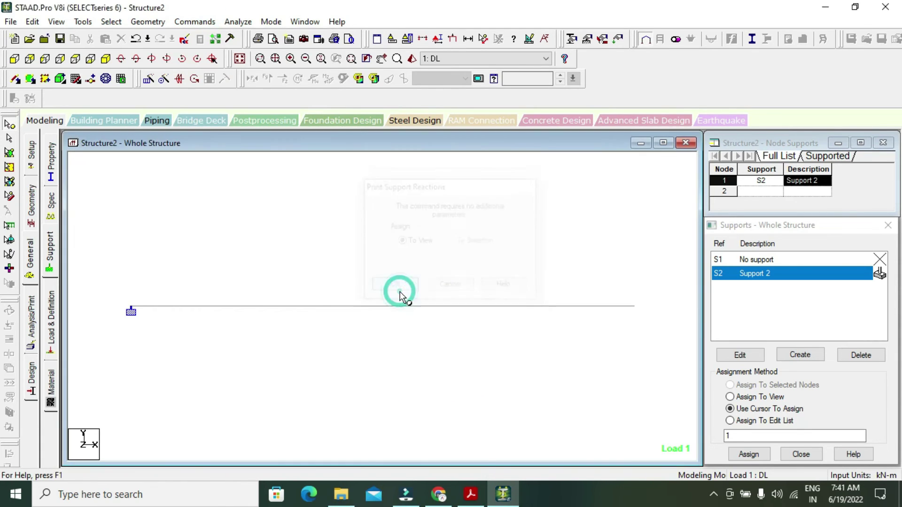
Add a Maximum Force Envelope print command and run the analysis.
left_click(195, 22)
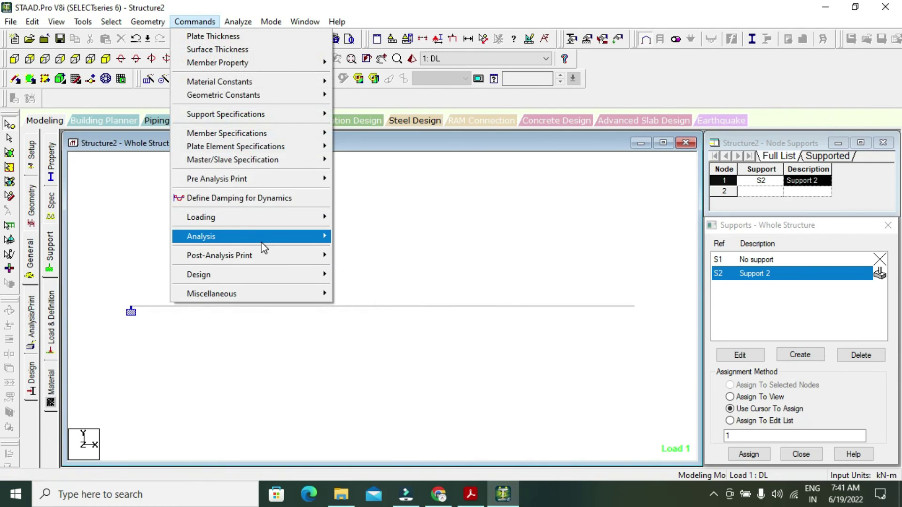
mouse_move(235, 236)
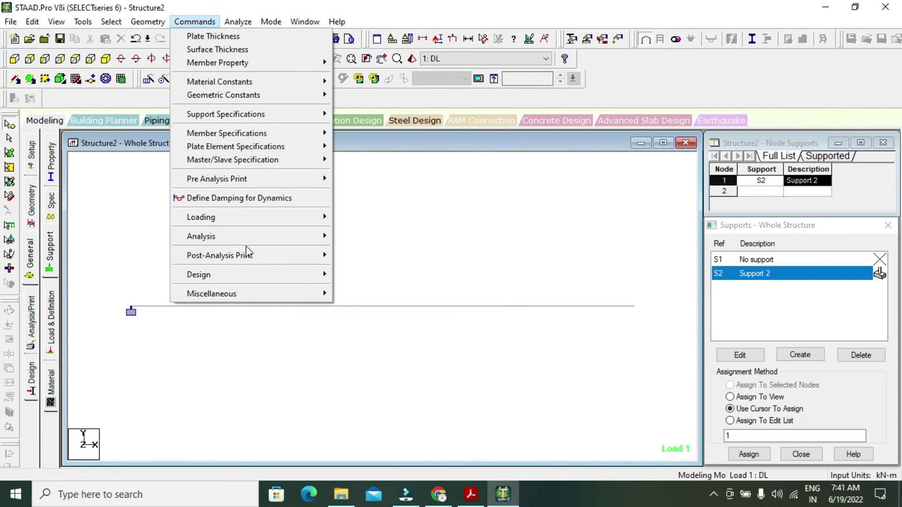
mouse_move(239, 256)
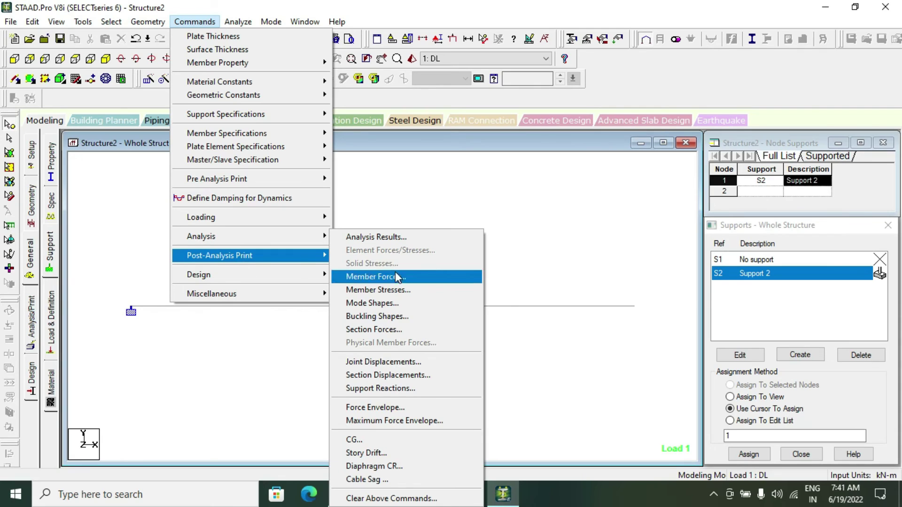
left_click(403, 420)
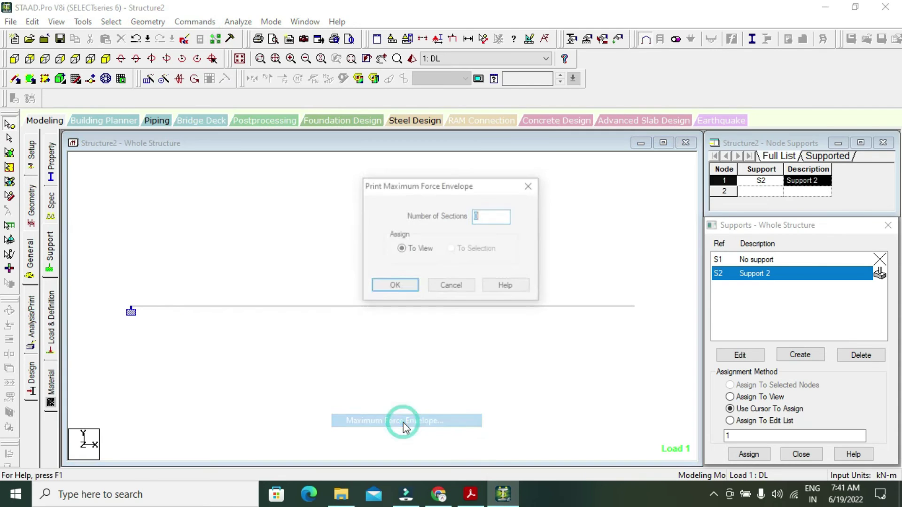
left_click(397, 286)
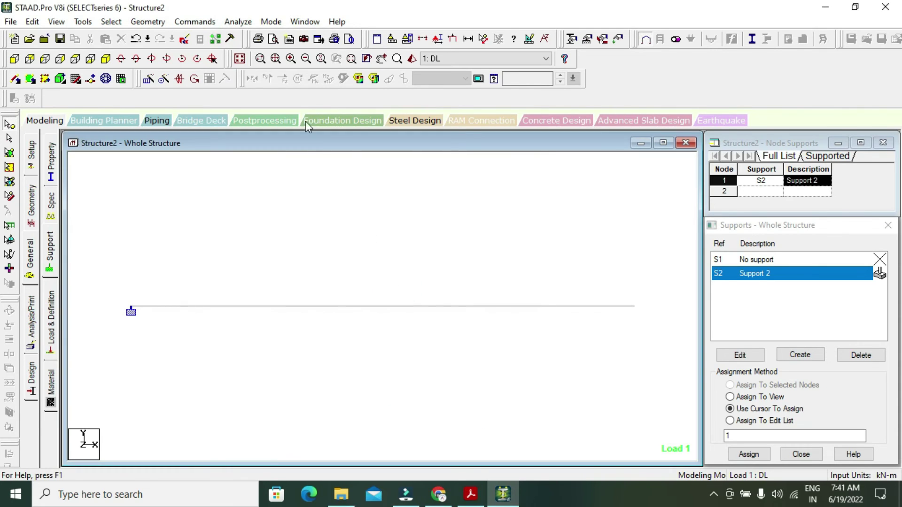
left_click(237, 22)
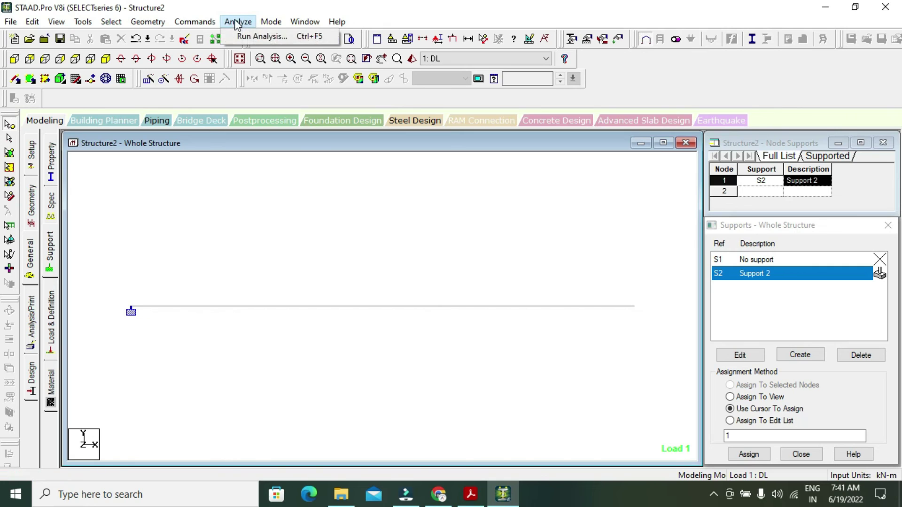
left_click(253, 40)
Save the model and open the output file after the 0-error analysis.
left_click(370, 264)
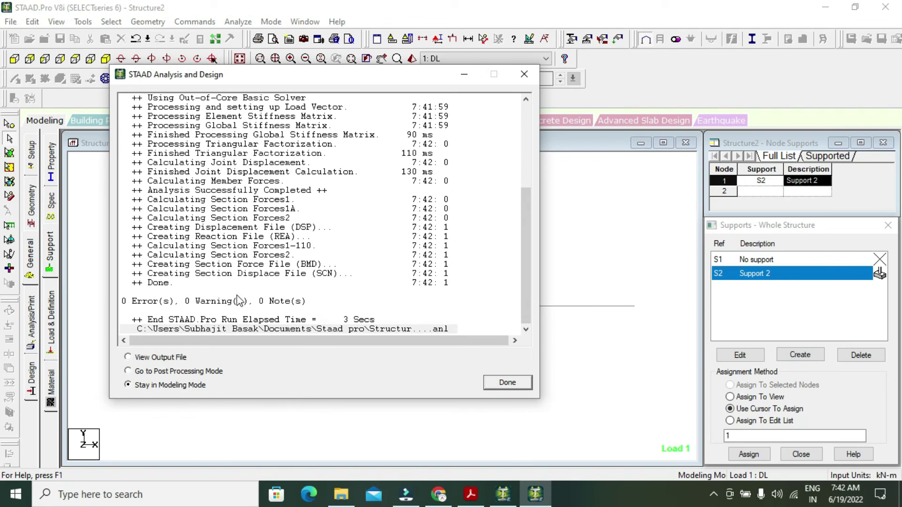
left_click(127, 358)
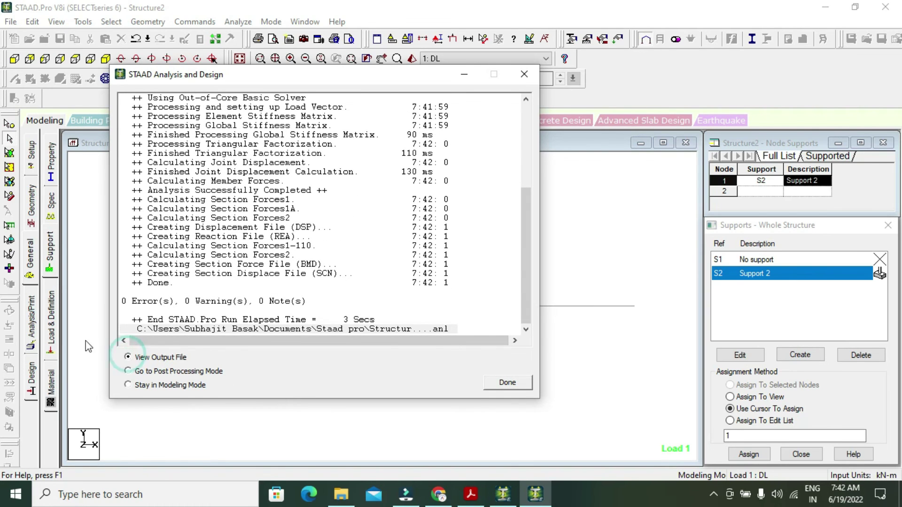
left_click(507, 383)
Review the support reactions (25.50 kN, 34.62 kN·m) and force envelope, then close the output.
left_click(83, 99)
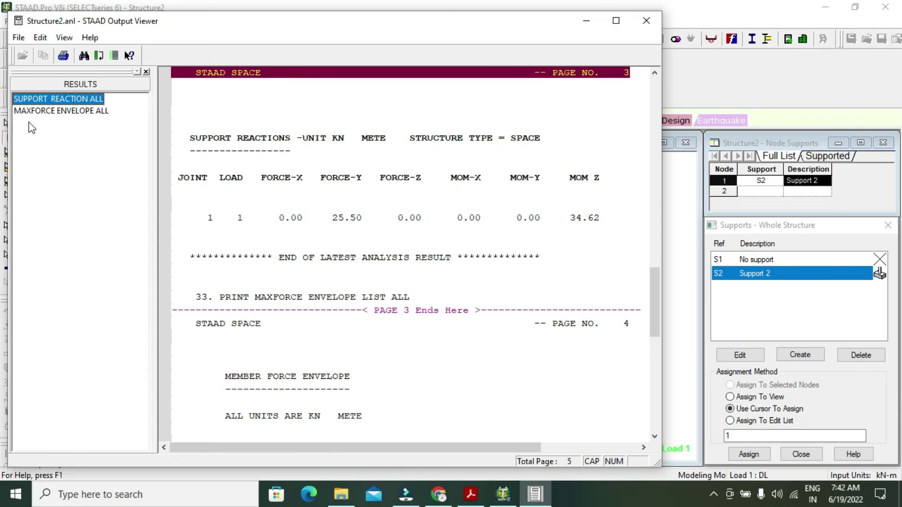
scroll(350, 140, "down", 13)
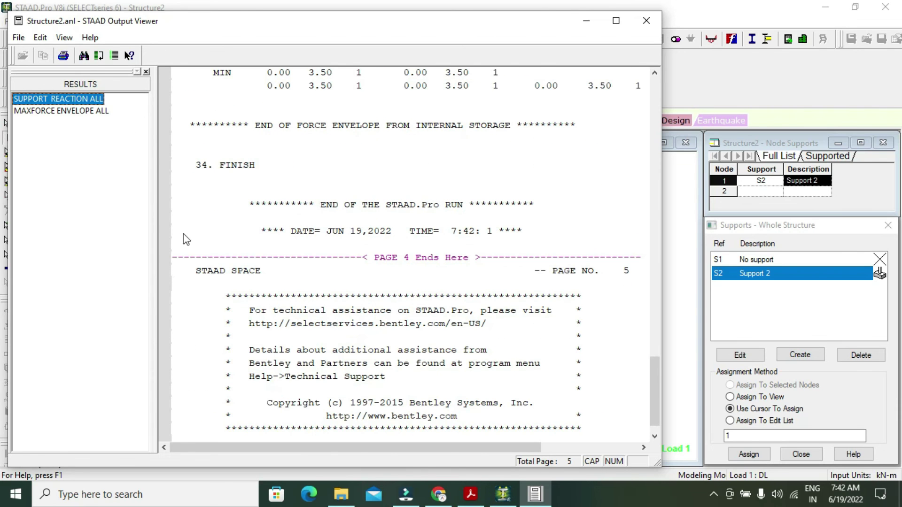
left_click(68, 111)
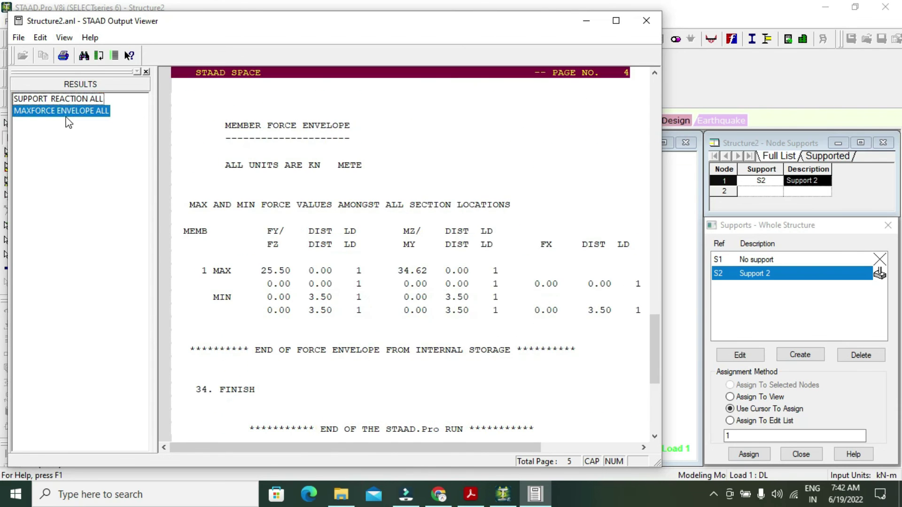
scroll(447, 194, "down", 7)
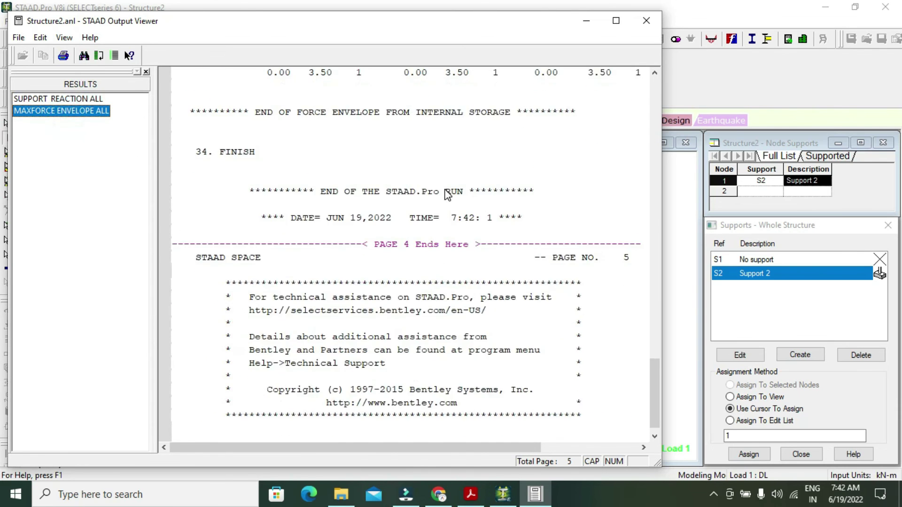
left_click(647, 21)
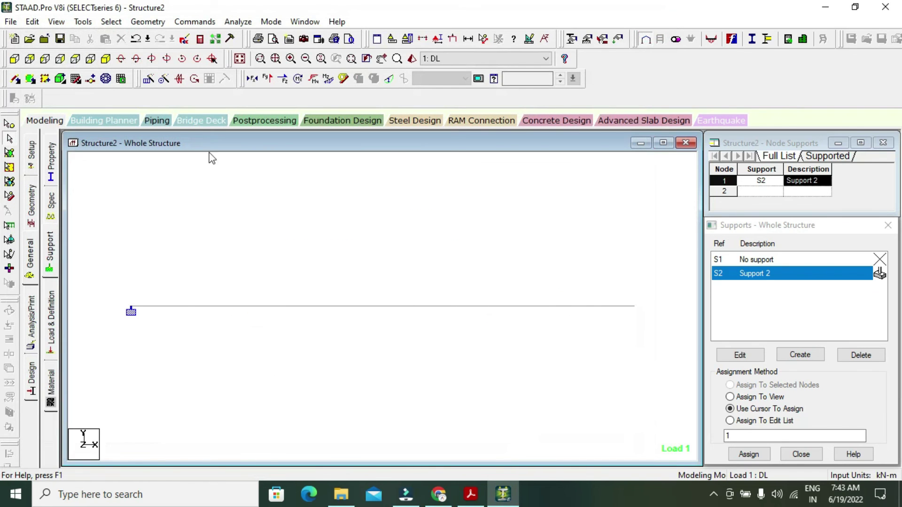
Show Structure2 in a maximized 3D rendered view and rotate the solid cantilever.
left_click(57, 22)
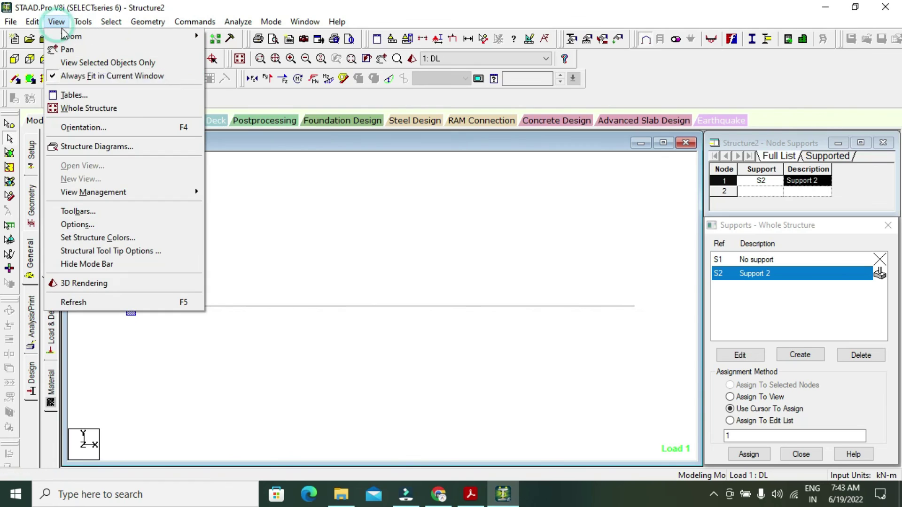
left_click(116, 283)
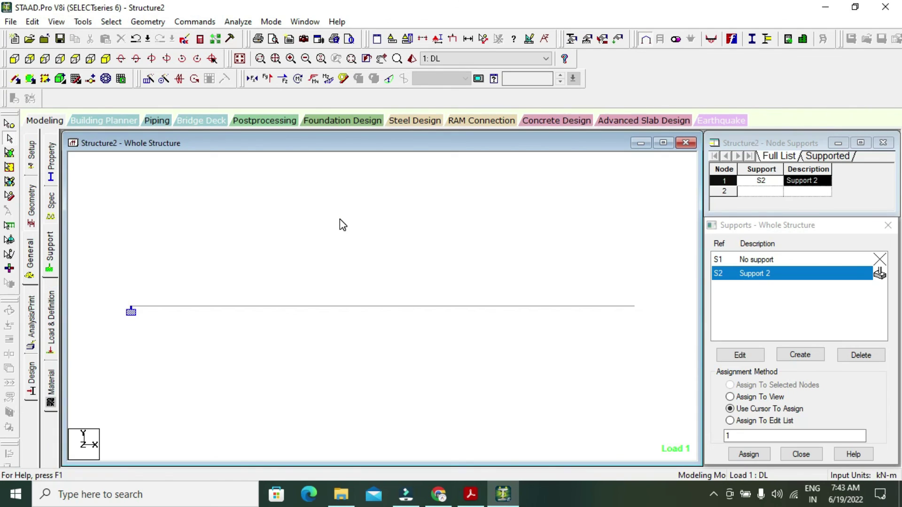
left_click(756, 144)
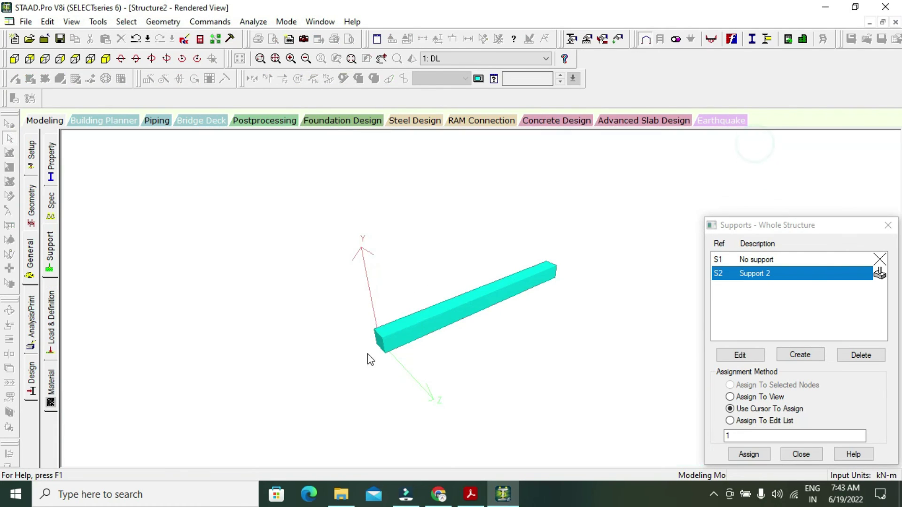
left_click_drag(368, 354, 540, 329)
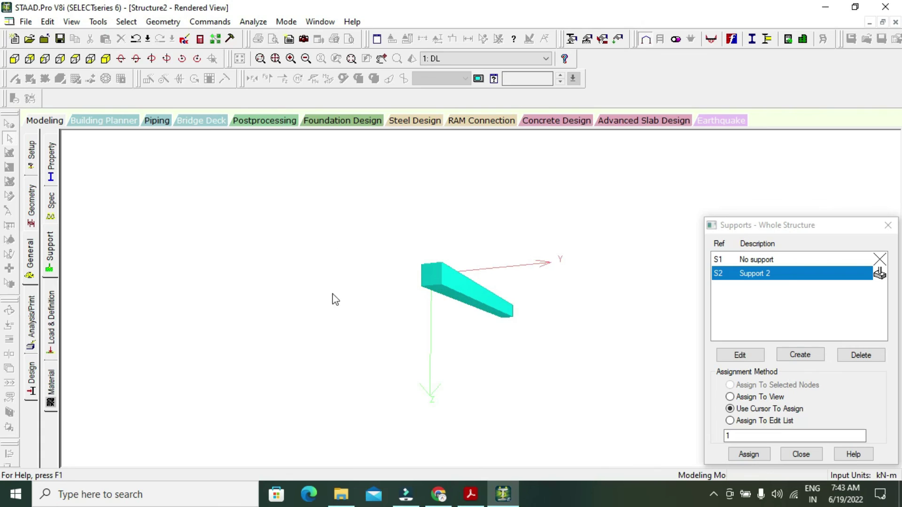